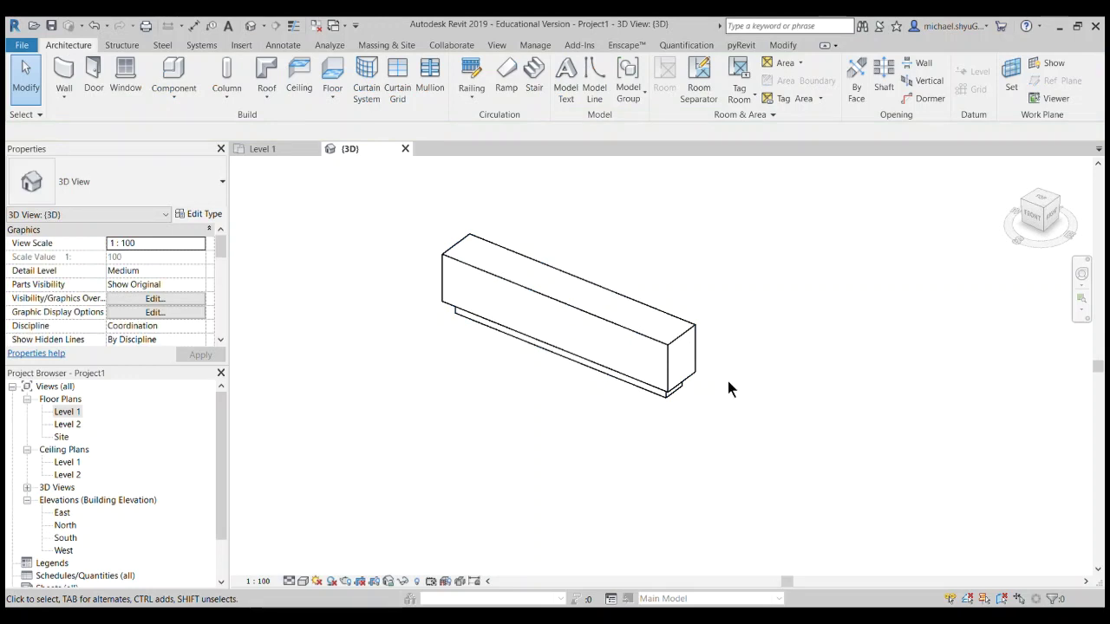
Step: Set the bench's LENGTH parameter to 5000 in the 3D view
left_click(664, 348)
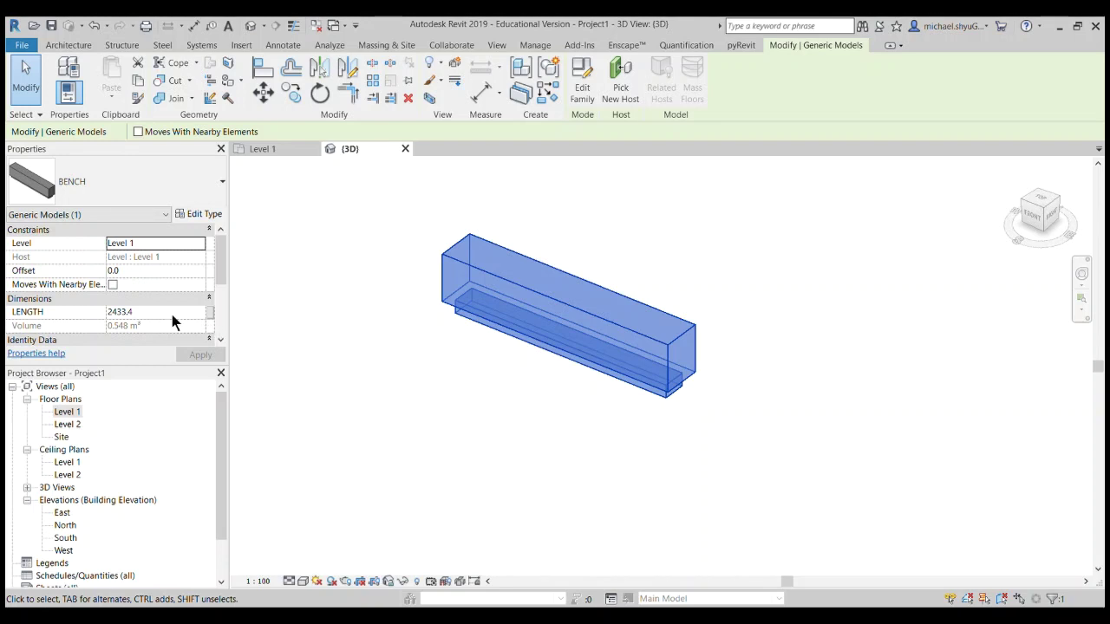
left_click(173, 313)
type("5000")
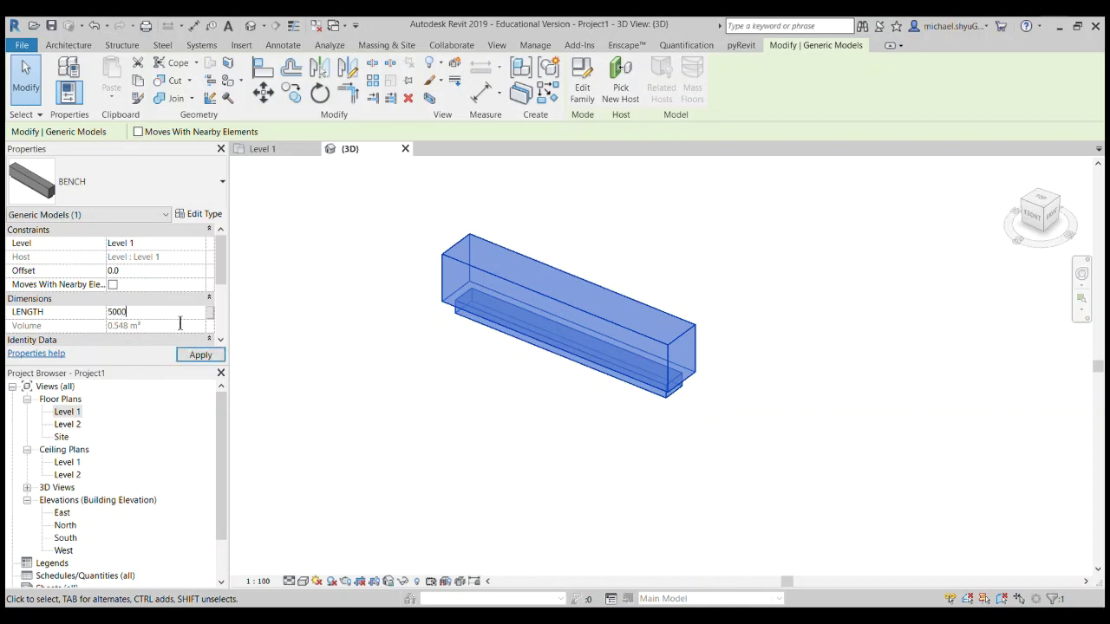
key("Return")
left_click(288, 348)
scroll(582, 391, "down", 1)
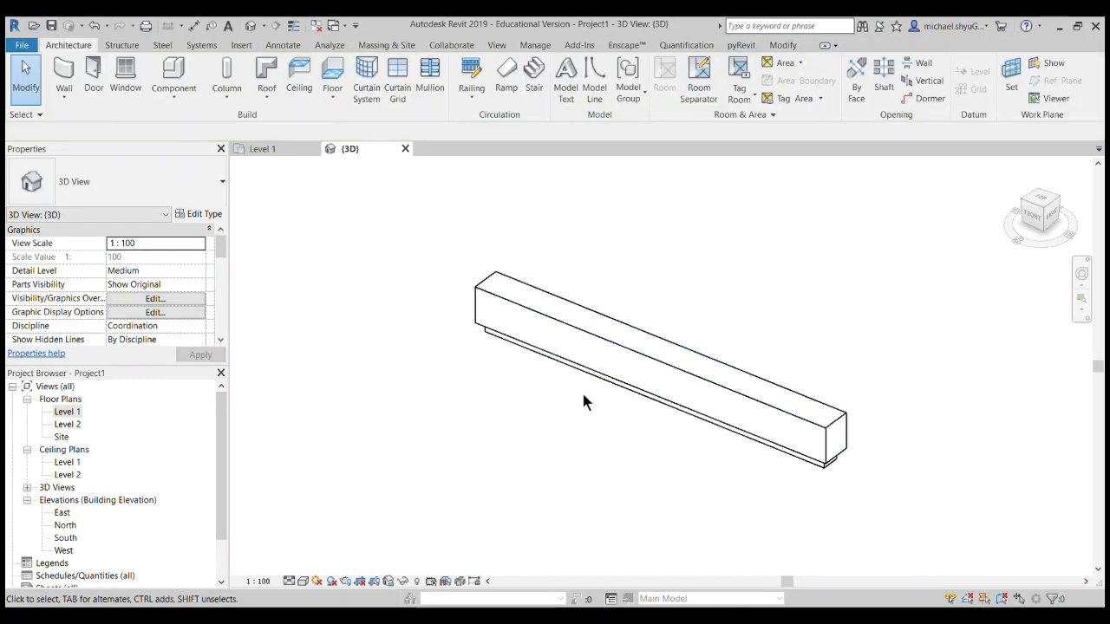
Step: Delete the bench from the project's 3D view
scroll(219, 255, "down", 5)
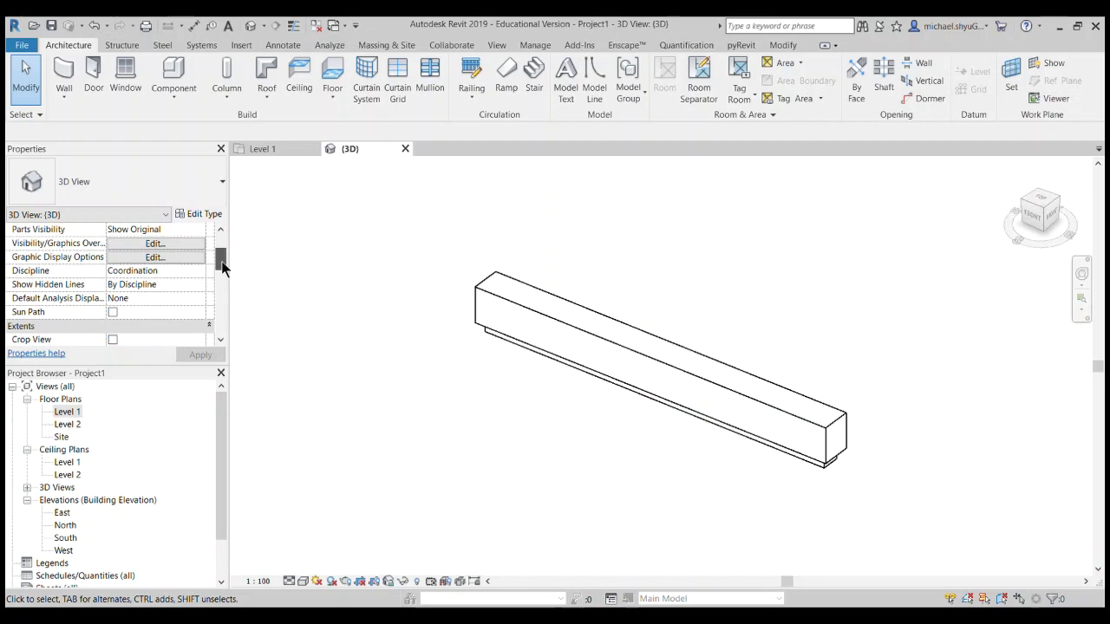
left_click(516, 321)
left_click(347, 278)
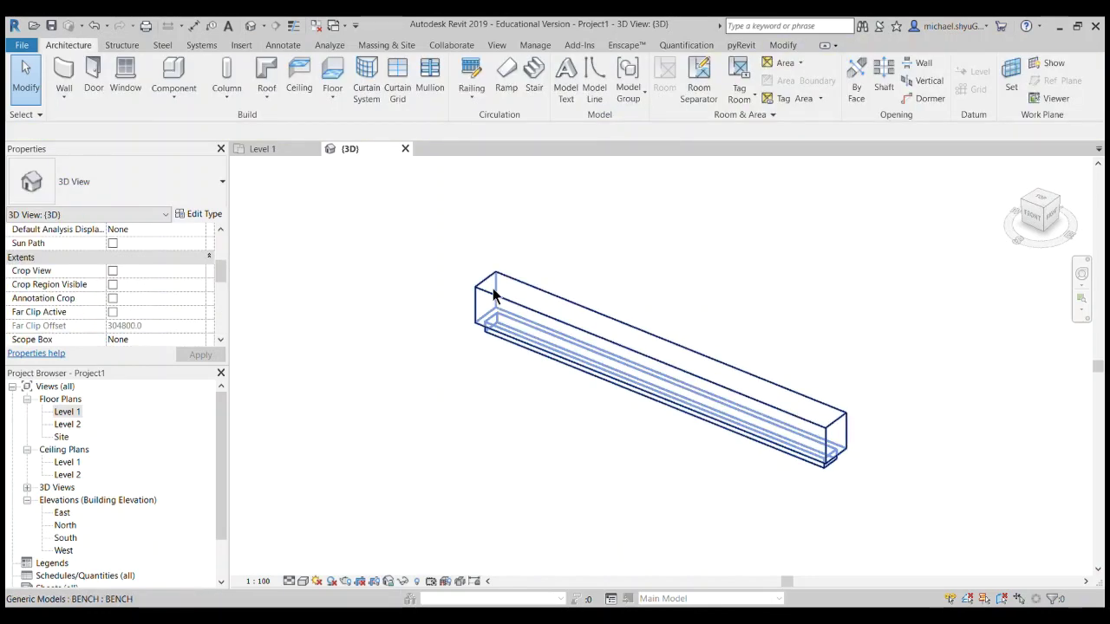
left_click(548, 322)
left_click(445, 433)
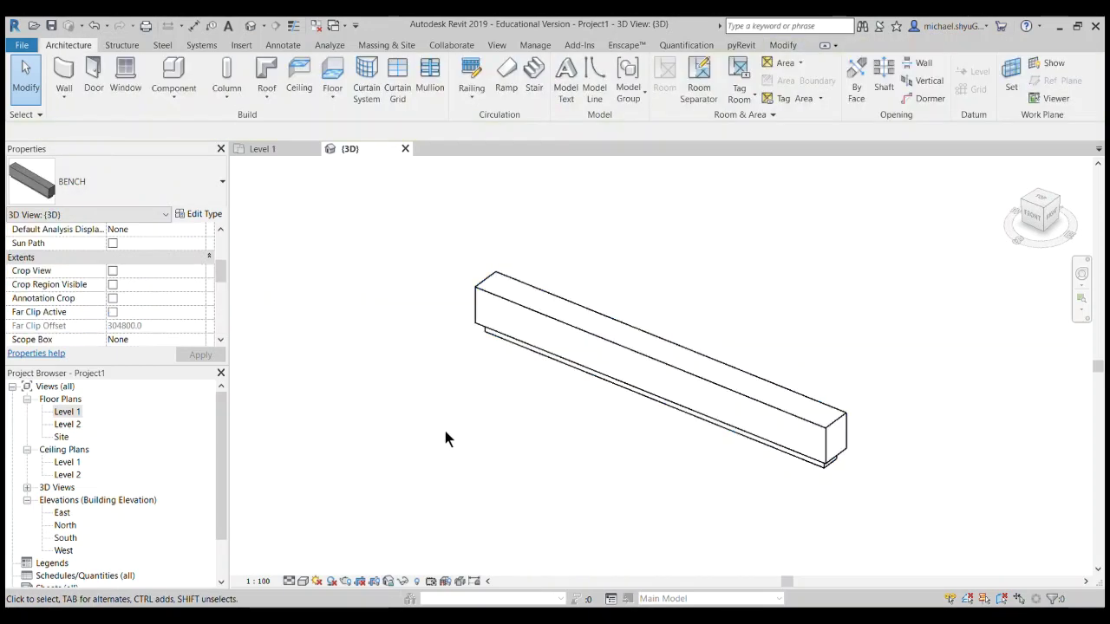
left_click(479, 292)
key("Delete")
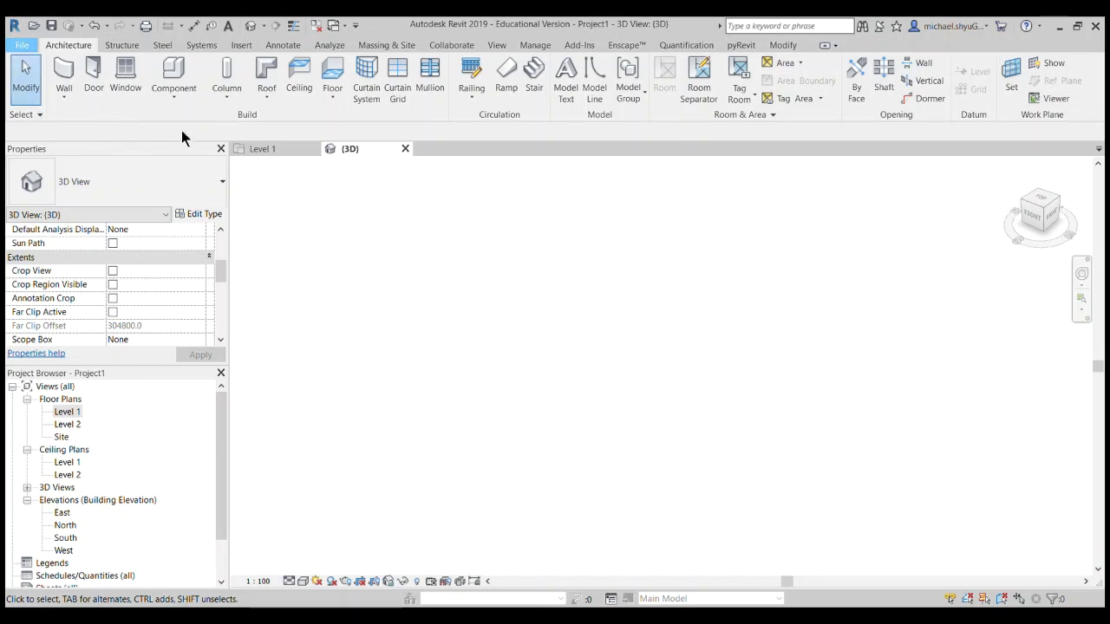
Step: Change the project units of the new generic model family to metric
left_click(244, 143)
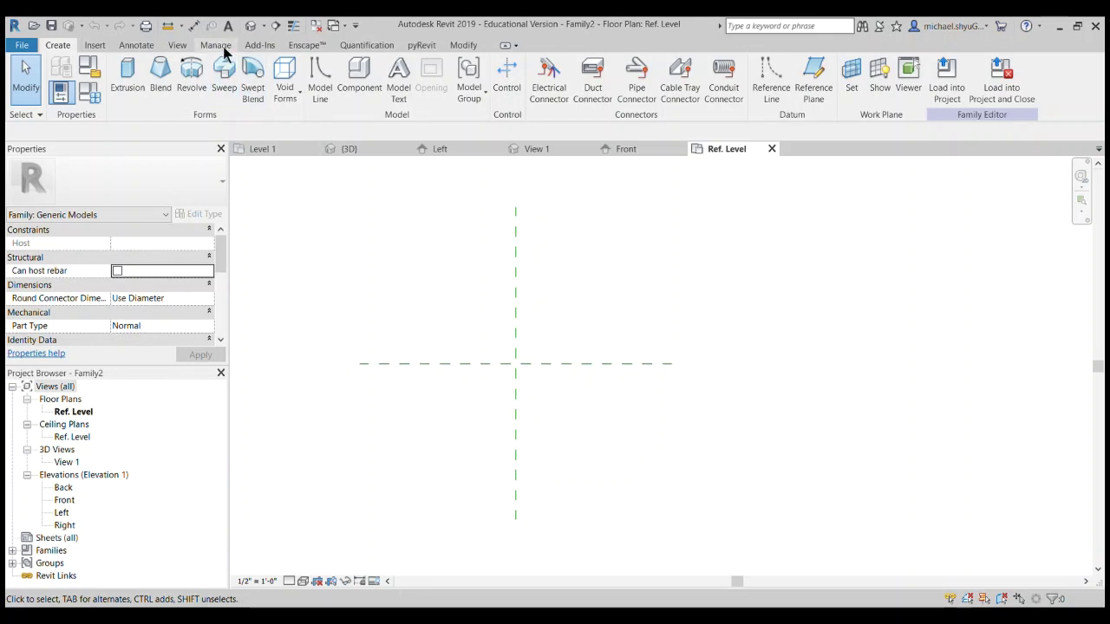
left_click(216, 45)
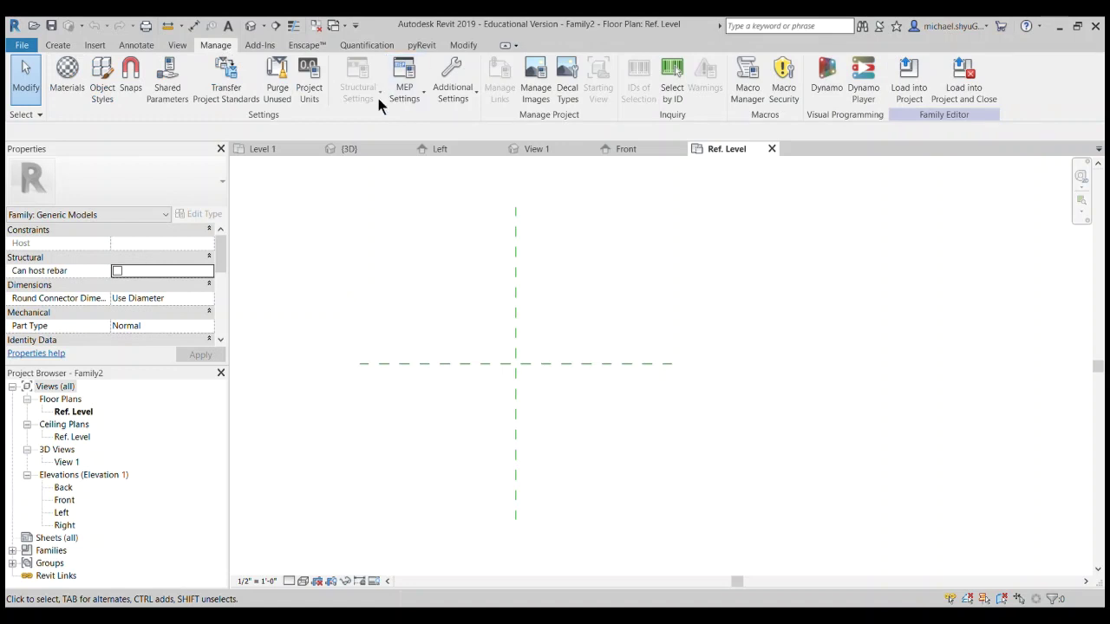
left_click(309, 87)
Step: Create an extrusion 250 deep from a rectangle about 2600 by 500 drawn across the reference planes on the Ref. Level plan
left_click(60, 47)
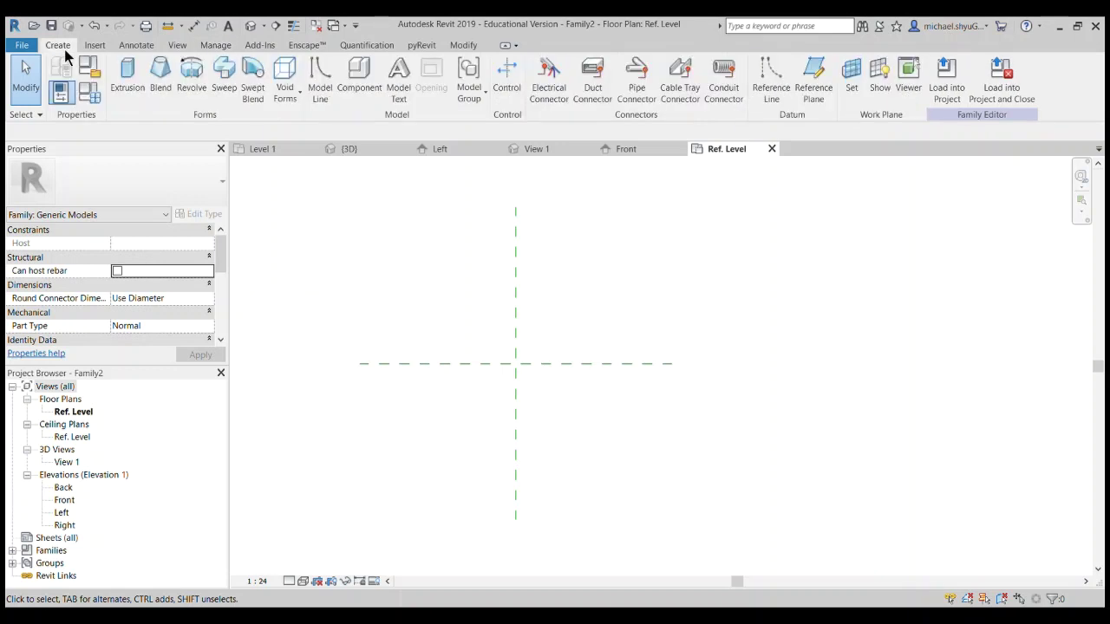
left_click(130, 78)
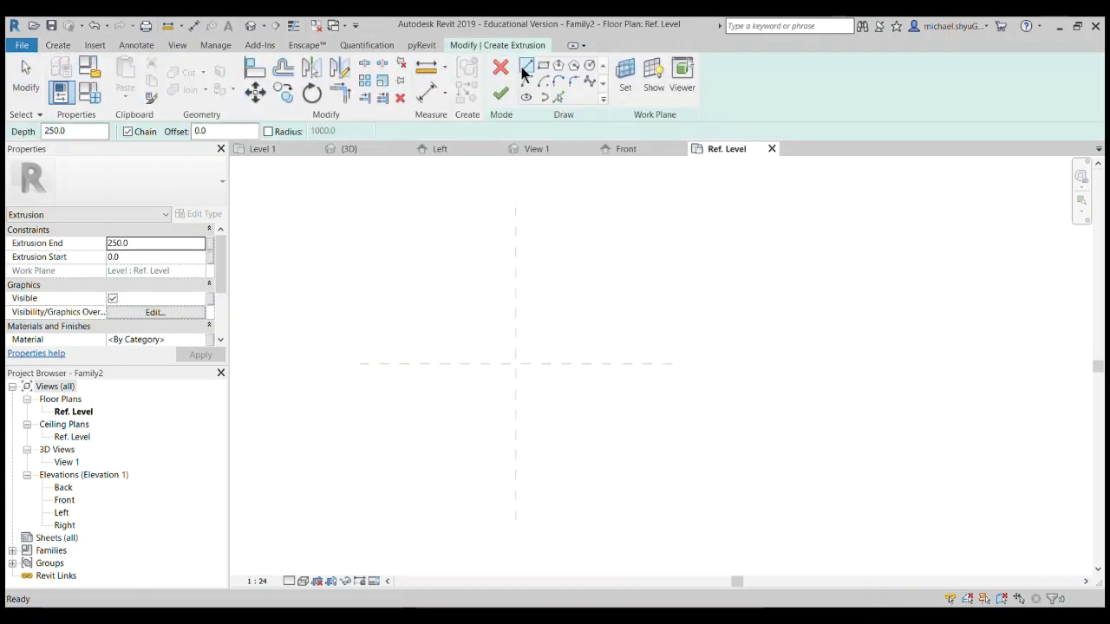
left_click(543, 67)
left_click(360, 335)
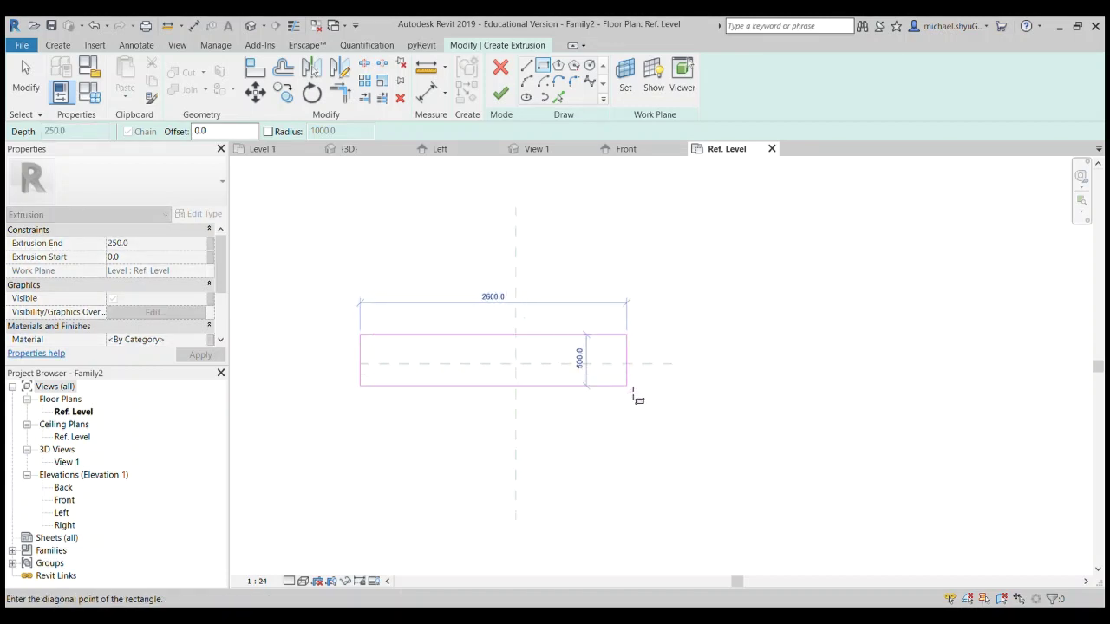
left_click(633, 391)
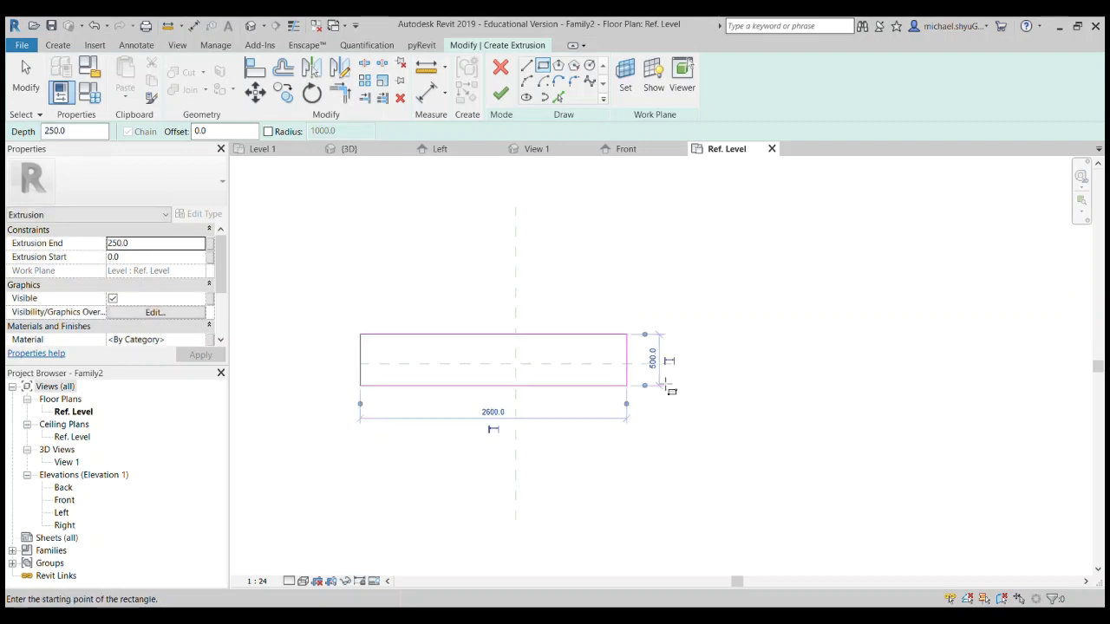
left_click(500, 94)
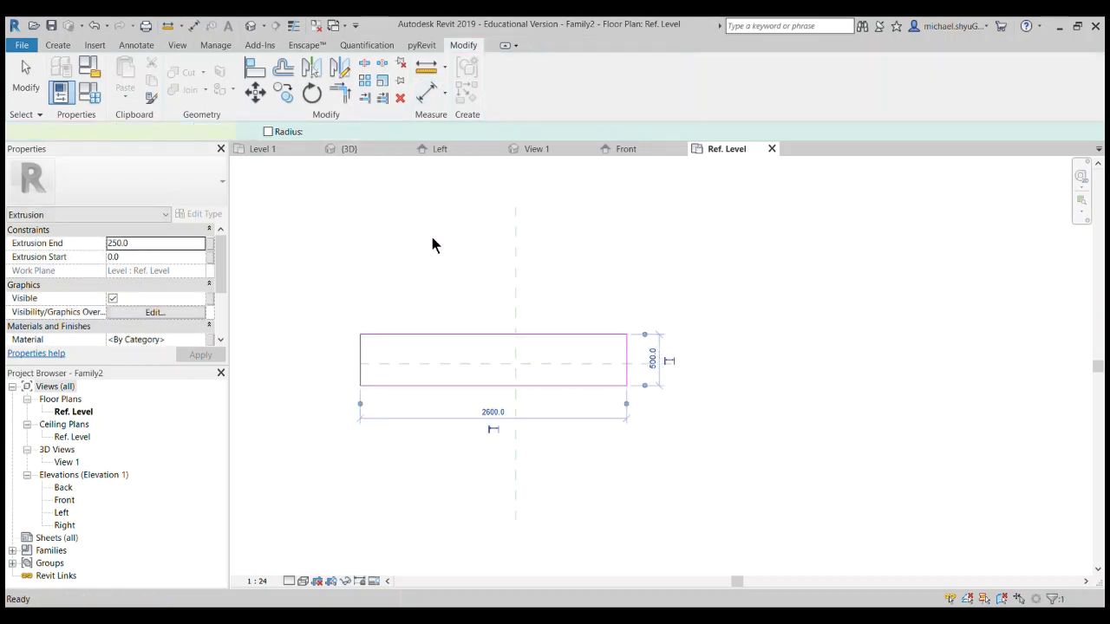
Step: Move the extrusion by its edge midpoints so it is centred on both the vertical and horizontal reference planes
left_click(255, 92)
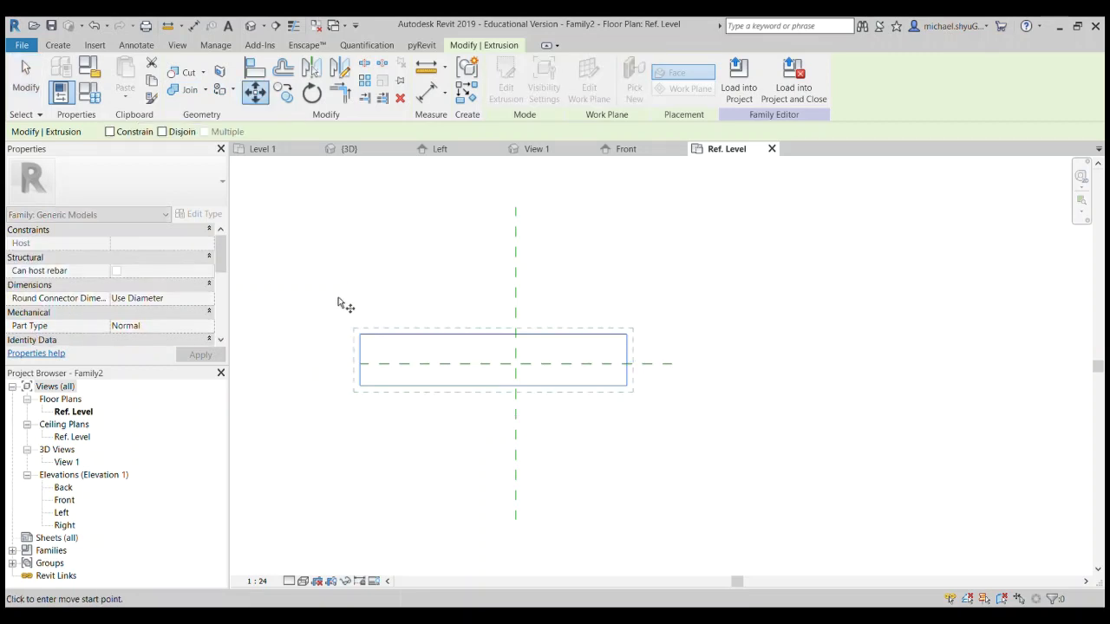
left_click(494, 334)
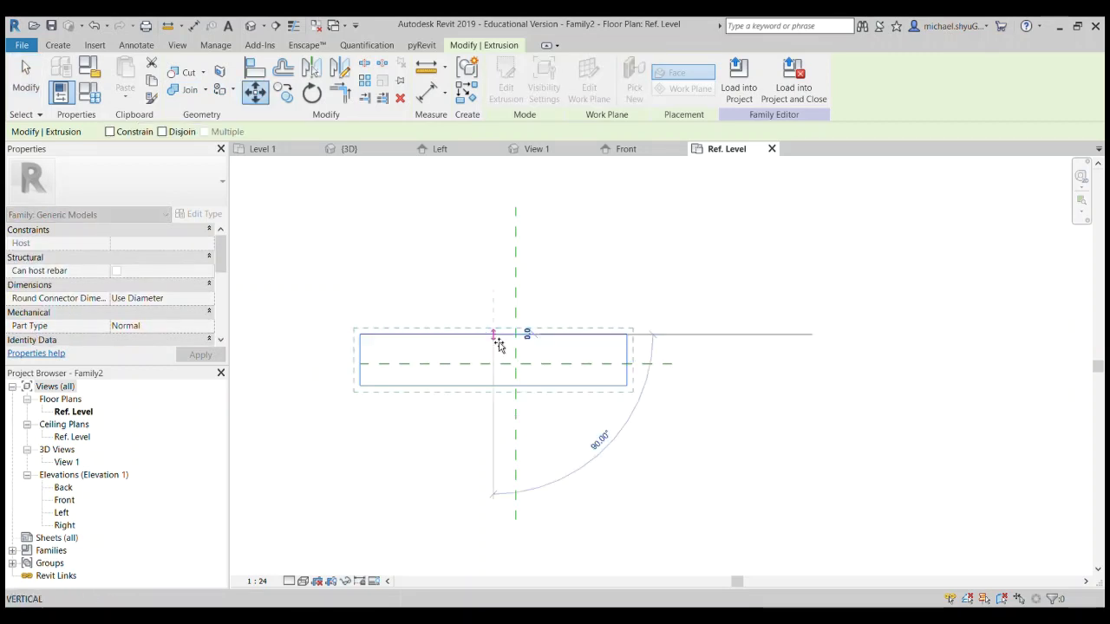
left_click(516, 334)
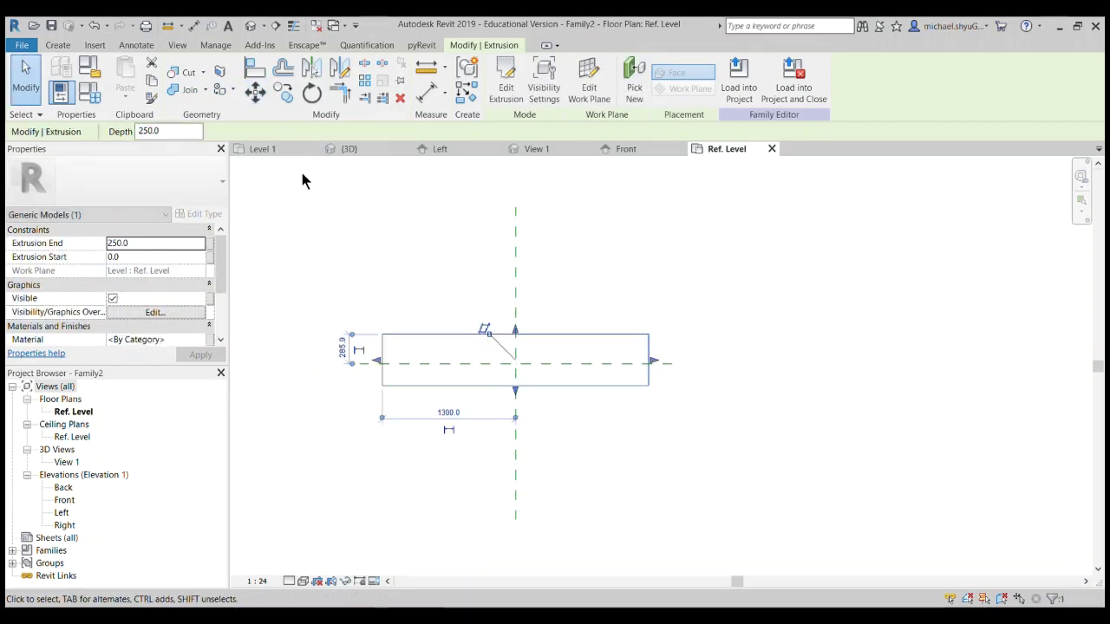
left_click(255, 92)
scroll(388, 358, "up", 3)
left_click(382, 378)
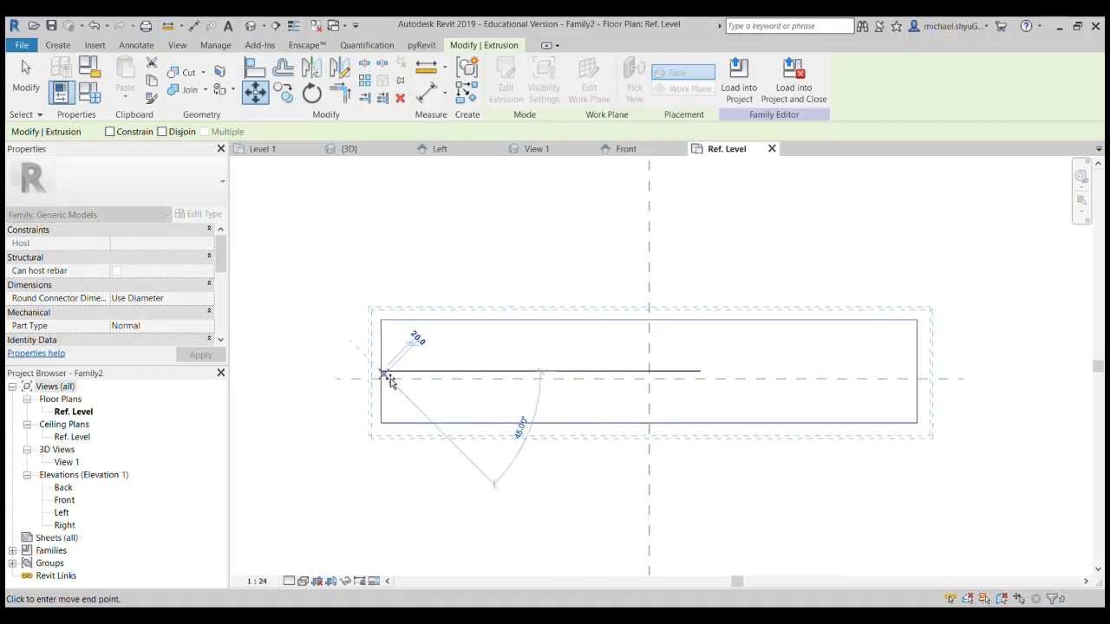
left_click(381, 379)
left_click(422, 223)
scroll(422, 223, "down", 4)
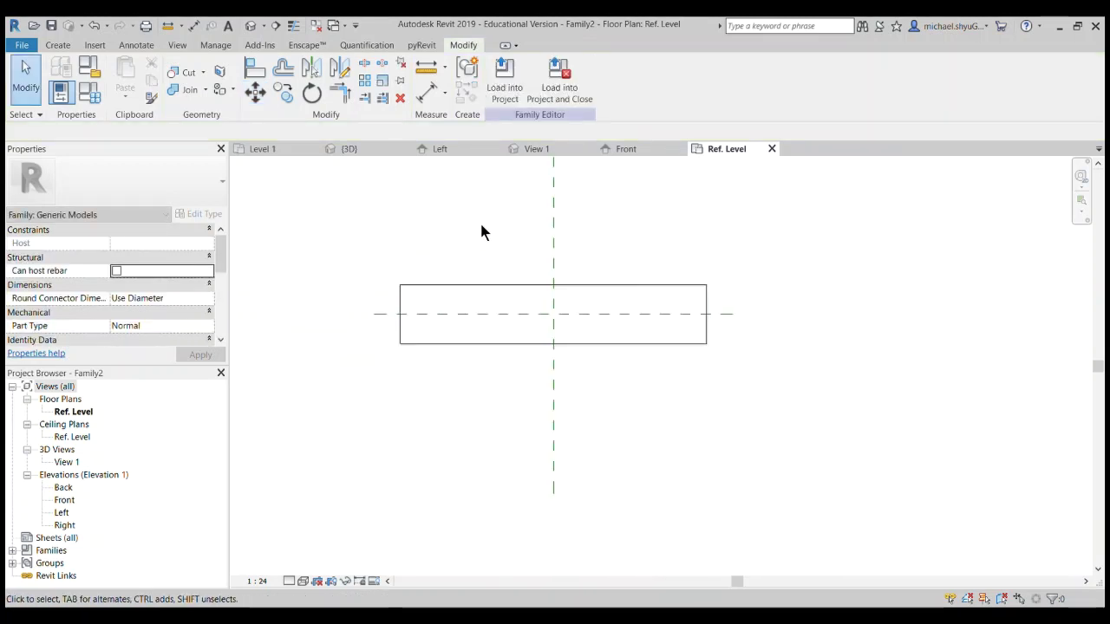
middle_click_drag(480, 220, 434, 258)
scroll(475, 159, "down", 1)
scroll(525, 262, "up", 1)
left_click_drag(547, 273, 541, 305)
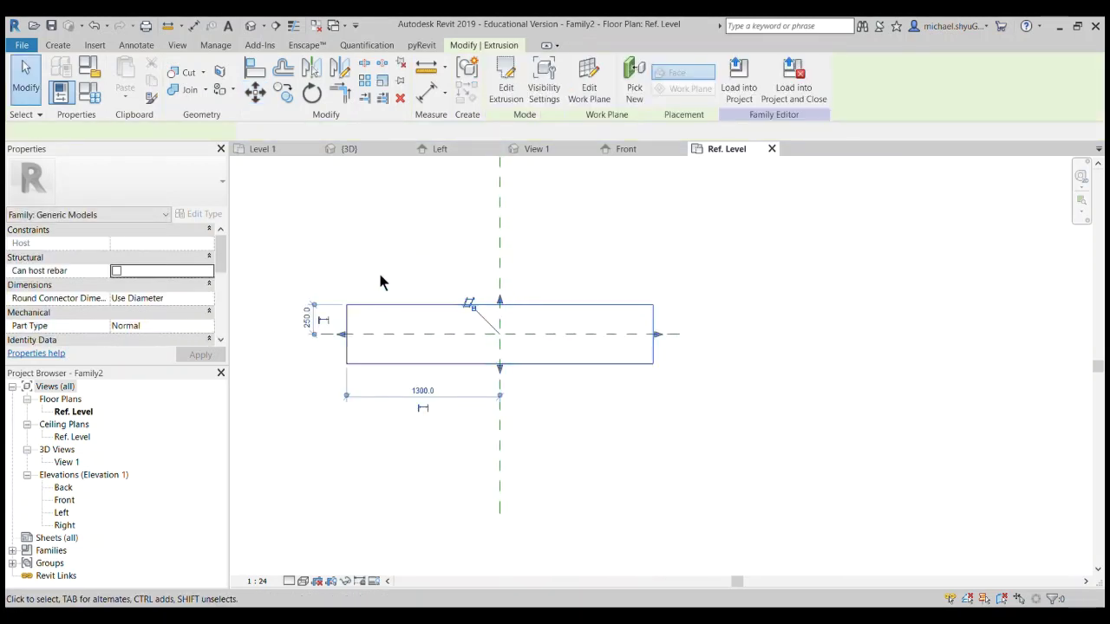
Step: Start a second extrusion and sketch a 2600 by 500 rectangle corner to corner over the first extrusion's outline
left_click(55, 46)
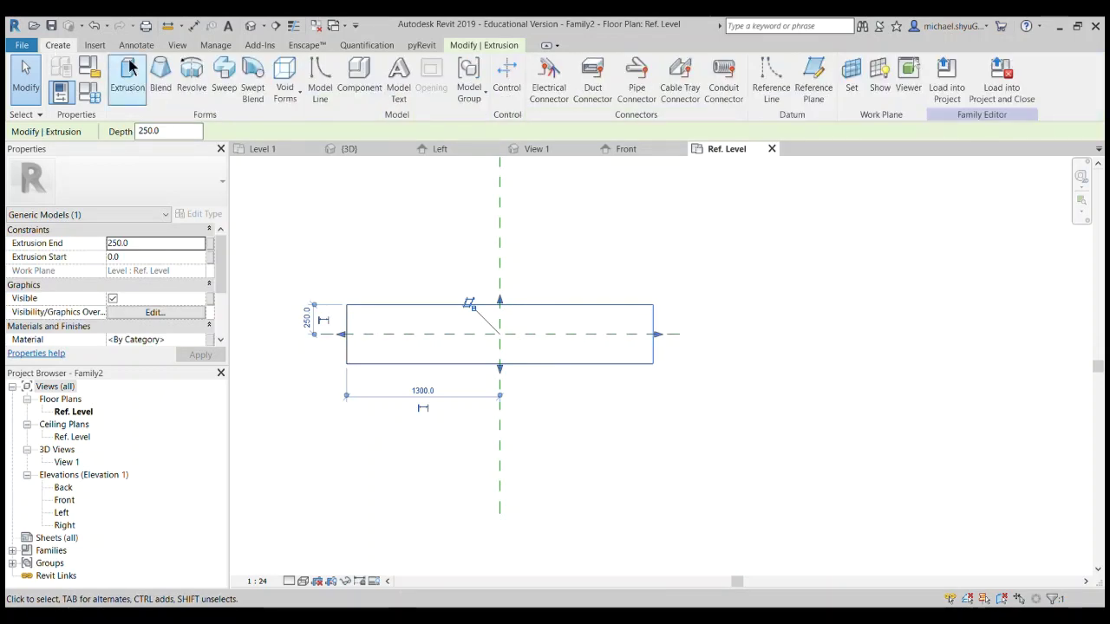
left_click(339, 251)
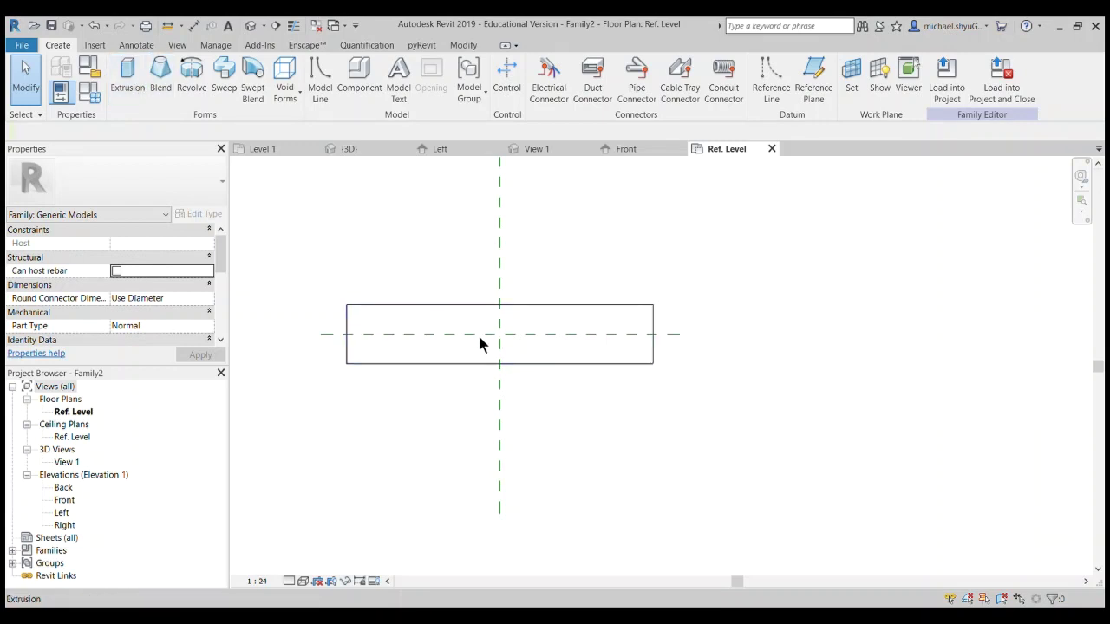
left_click(128, 78)
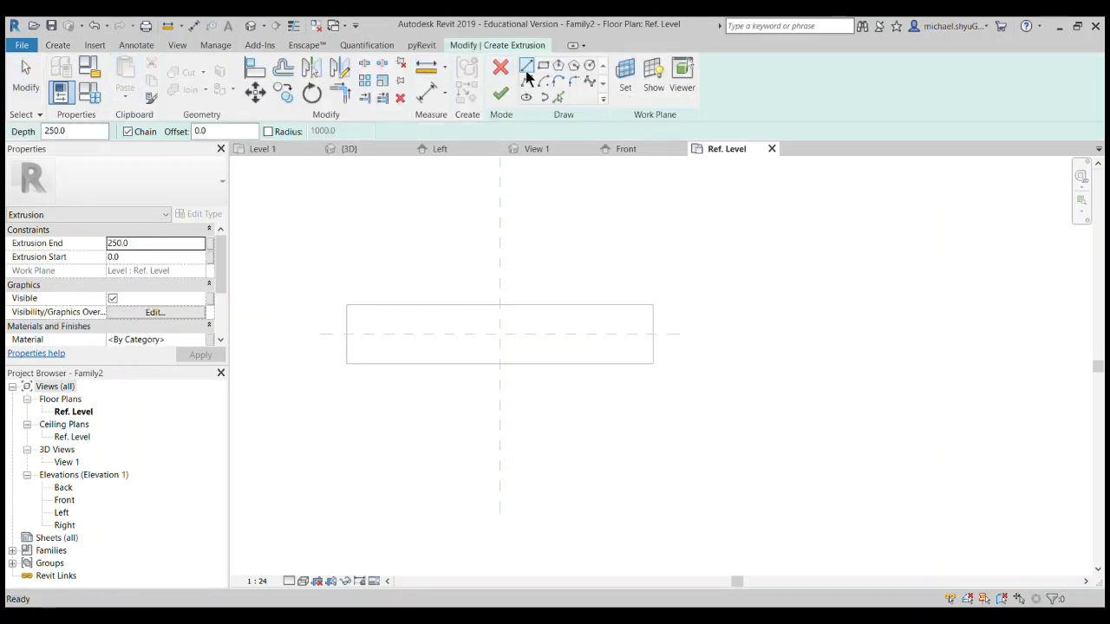
left_click(542, 66)
left_click(348, 306)
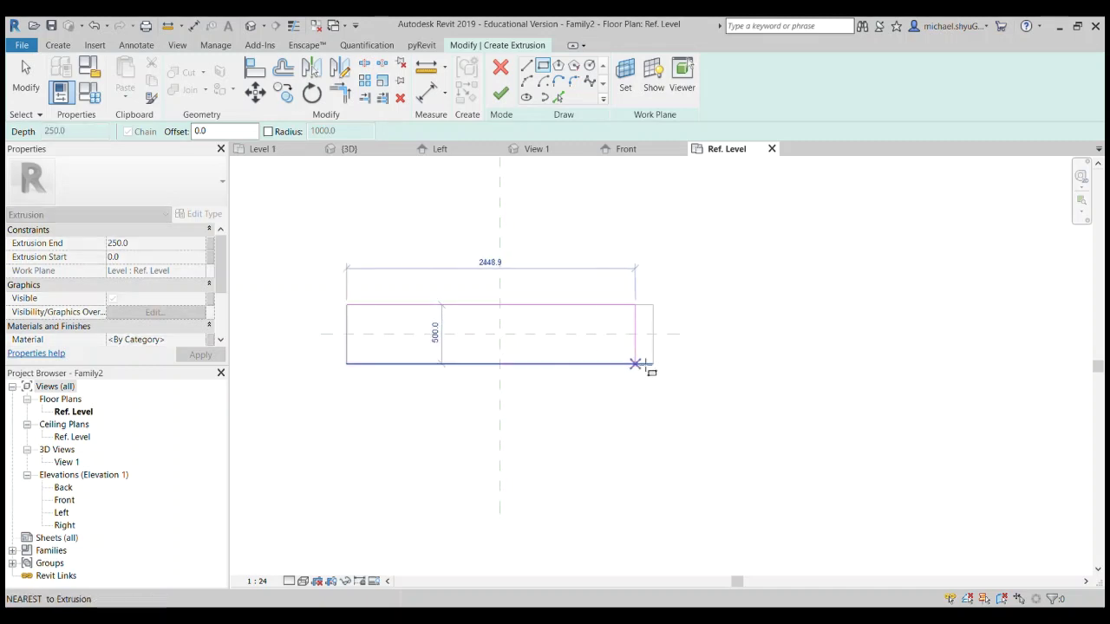
left_click(653, 364)
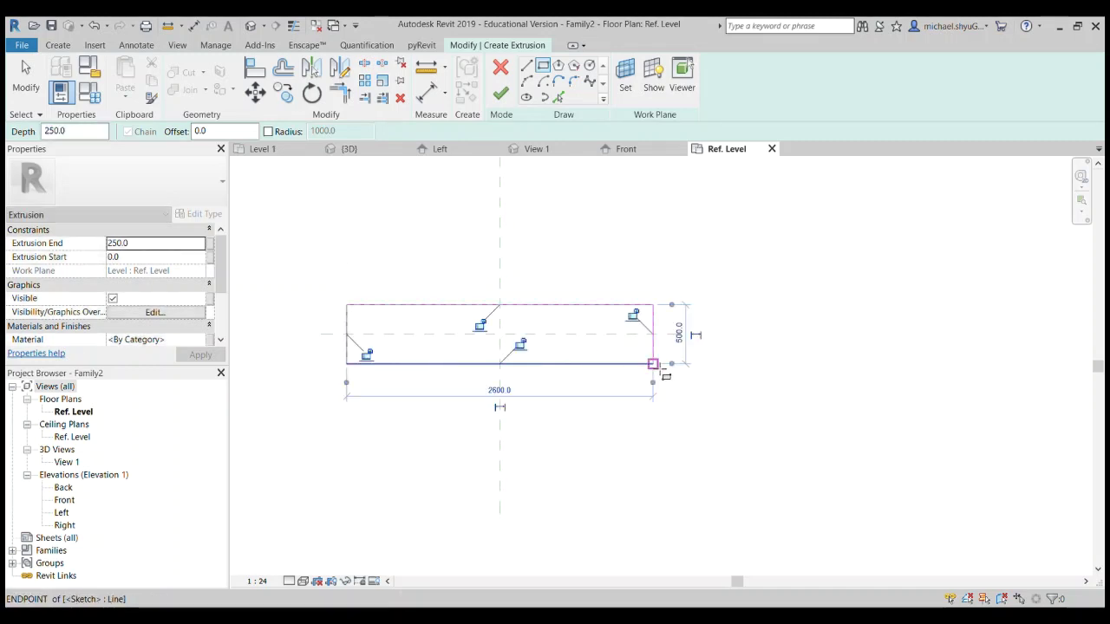
Step: Offset all four lines of the new rectangle inward by 60 without keeping copies, and finish the second extrusion
scroll(485, 321, "up", 3)
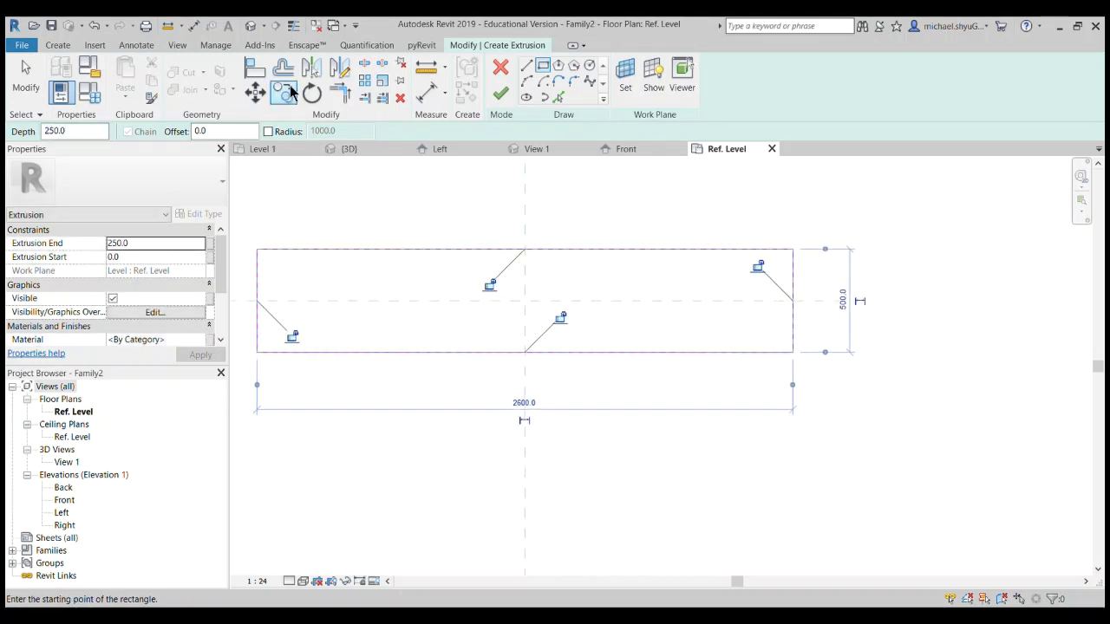
left_click(282, 67)
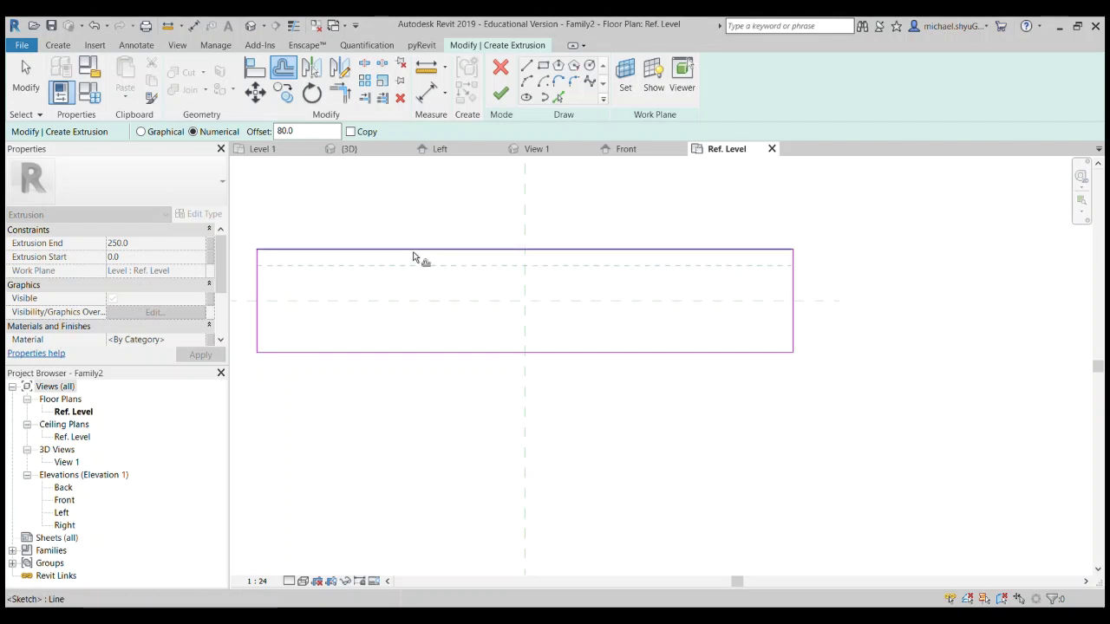
double_click(297, 131)
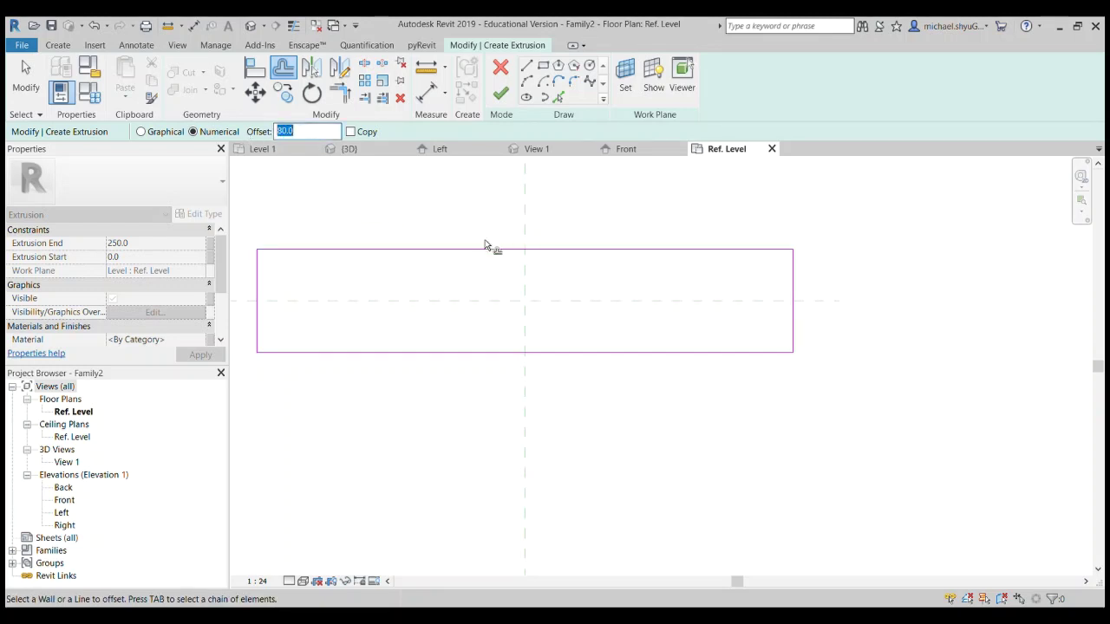
type("60")
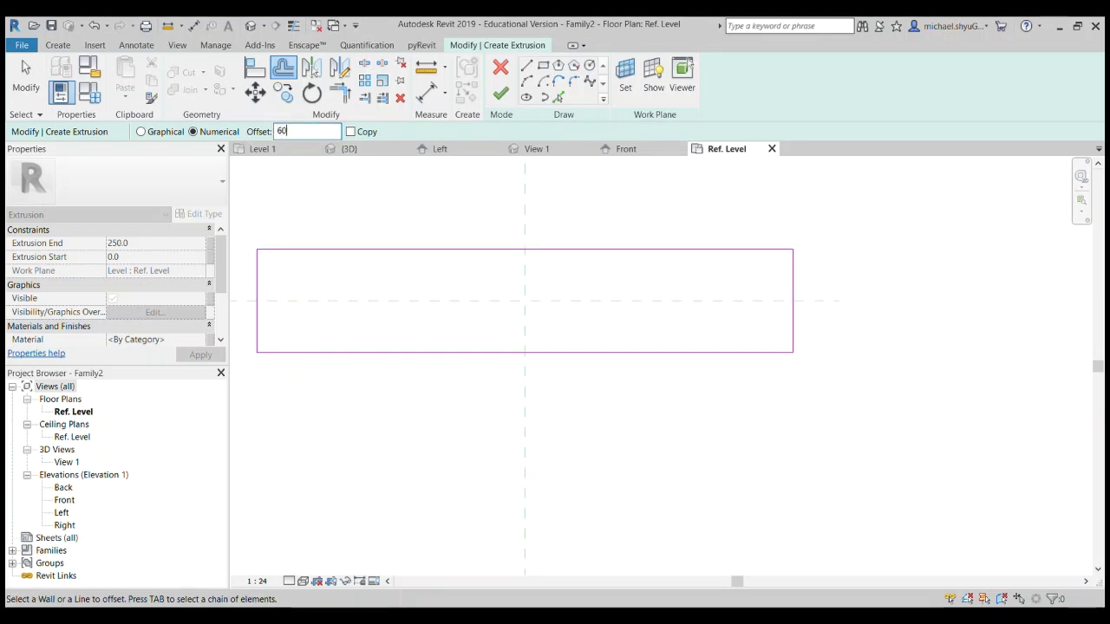
left_click(539, 256)
left_click(794, 308)
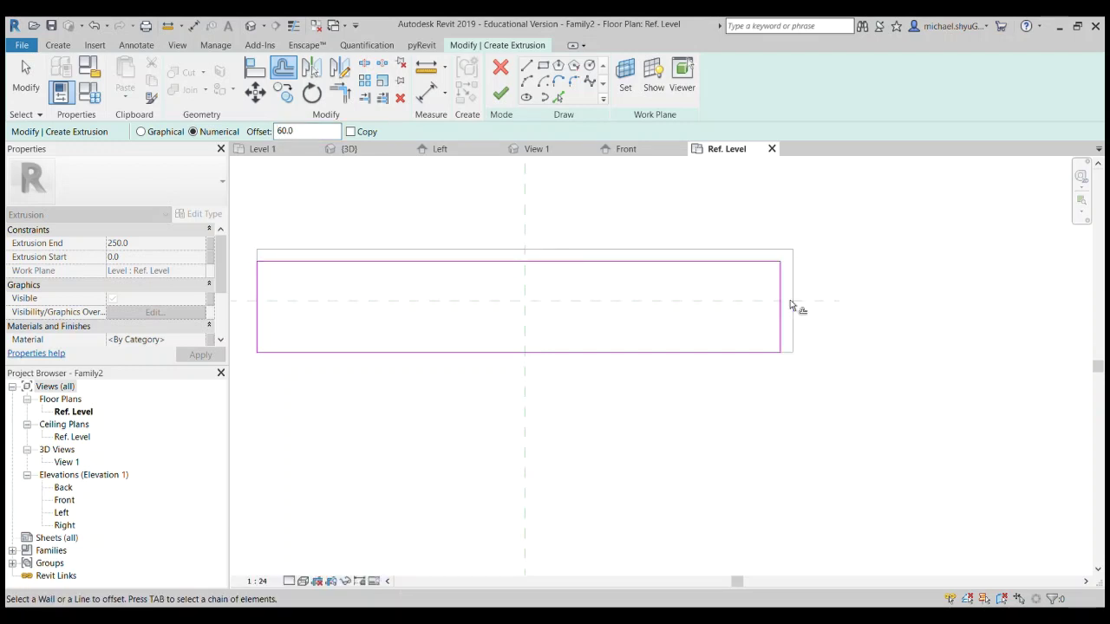
left_click(762, 352)
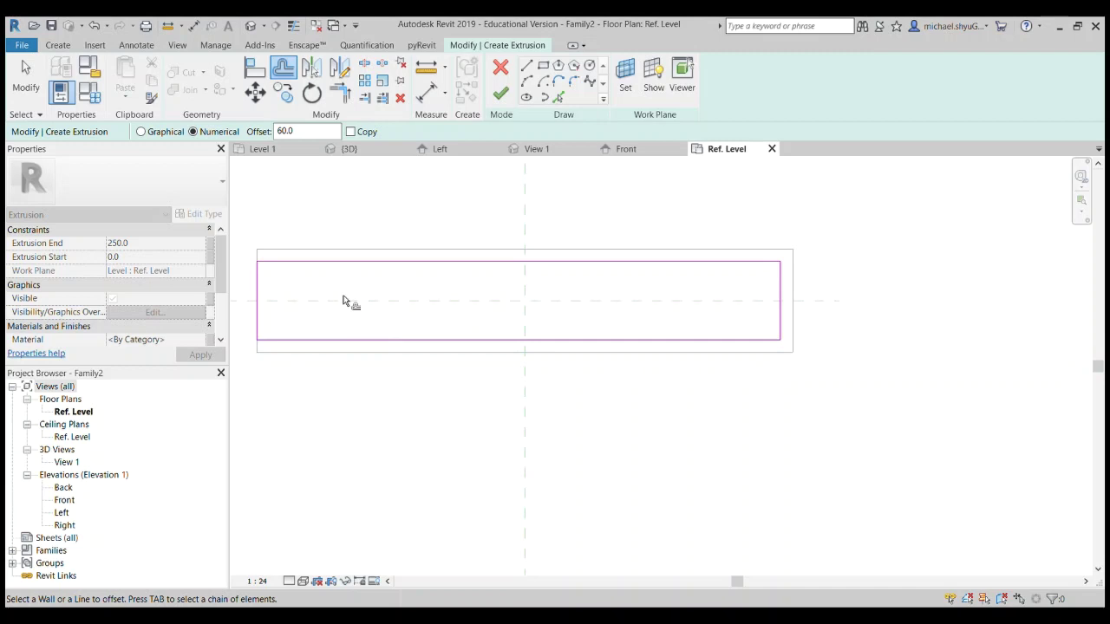
left_click(260, 291)
scroll(351, 264, "down", 4)
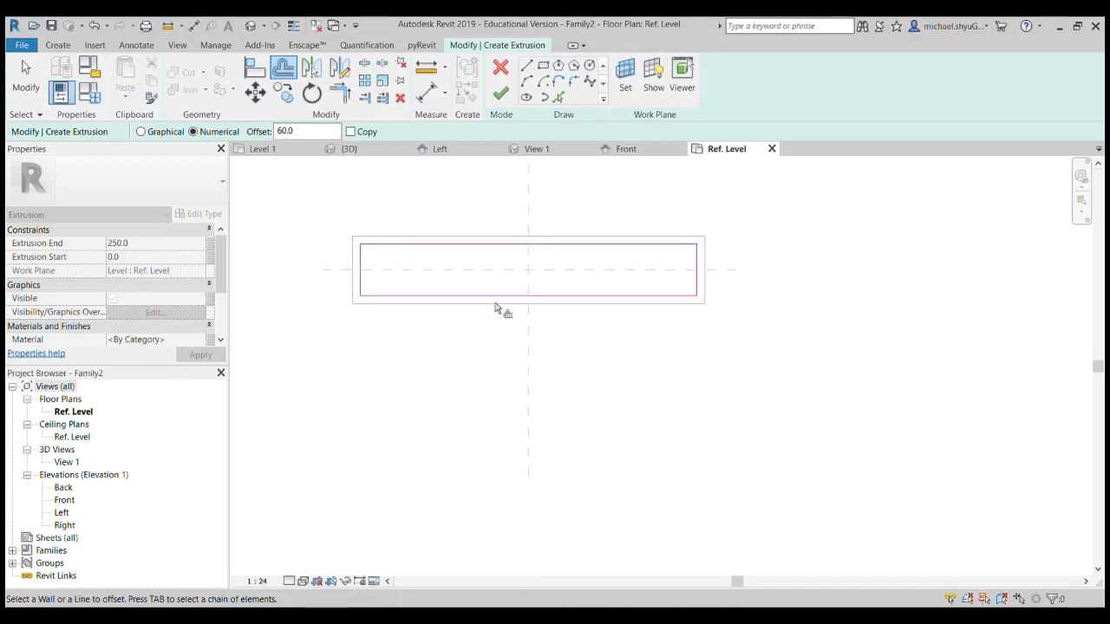
left_click(503, 95)
left_click(728, 311)
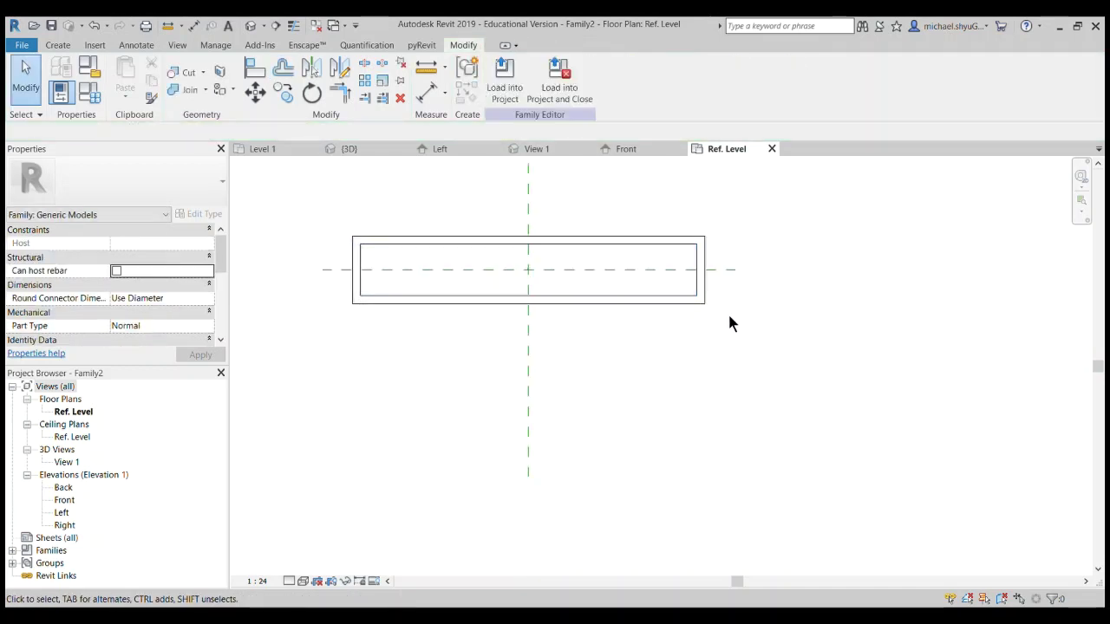
scroll(416, 314, "down", 2)
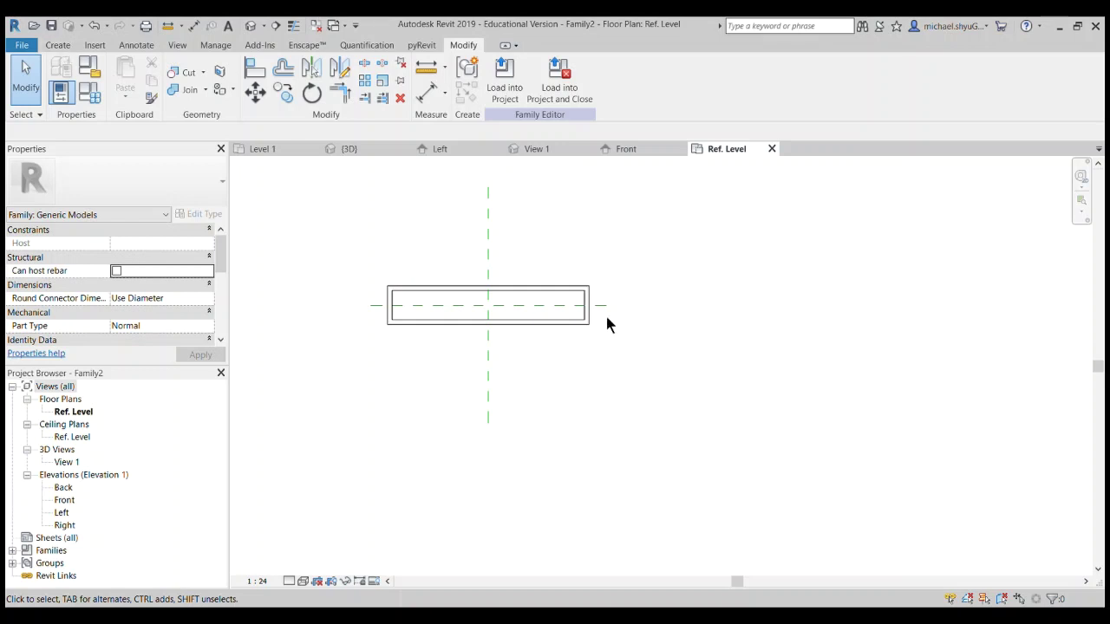
left_click(68, 50)
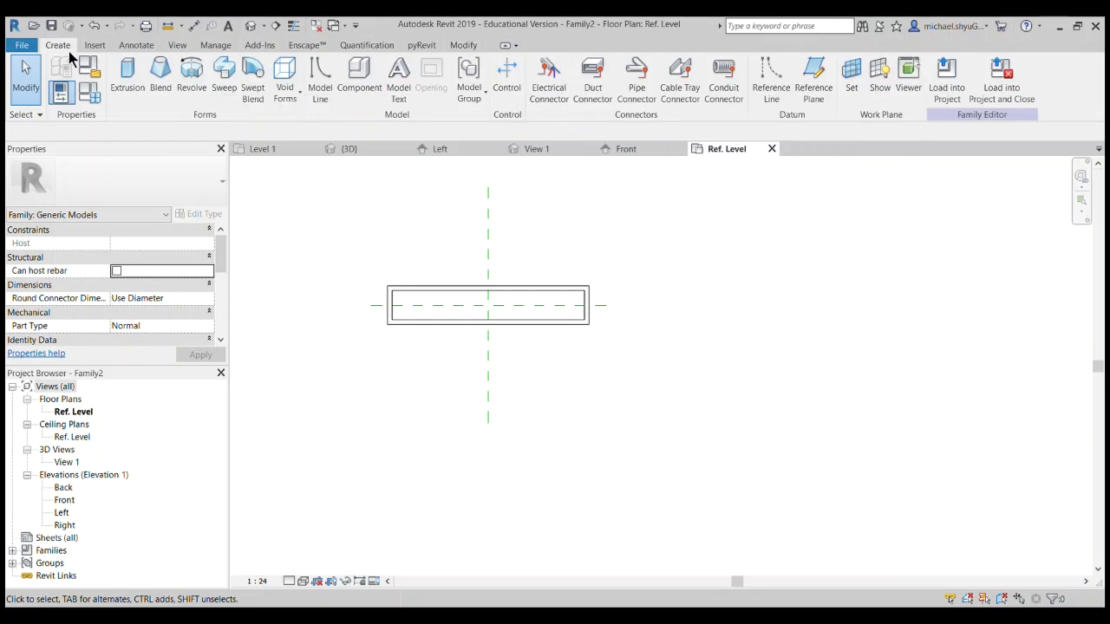
Step: Draw a vertical reference plane along the right end of the outer extrusion and lock it to that edge
left_click(815, 86)
scroll(599, 315, "up", 4)
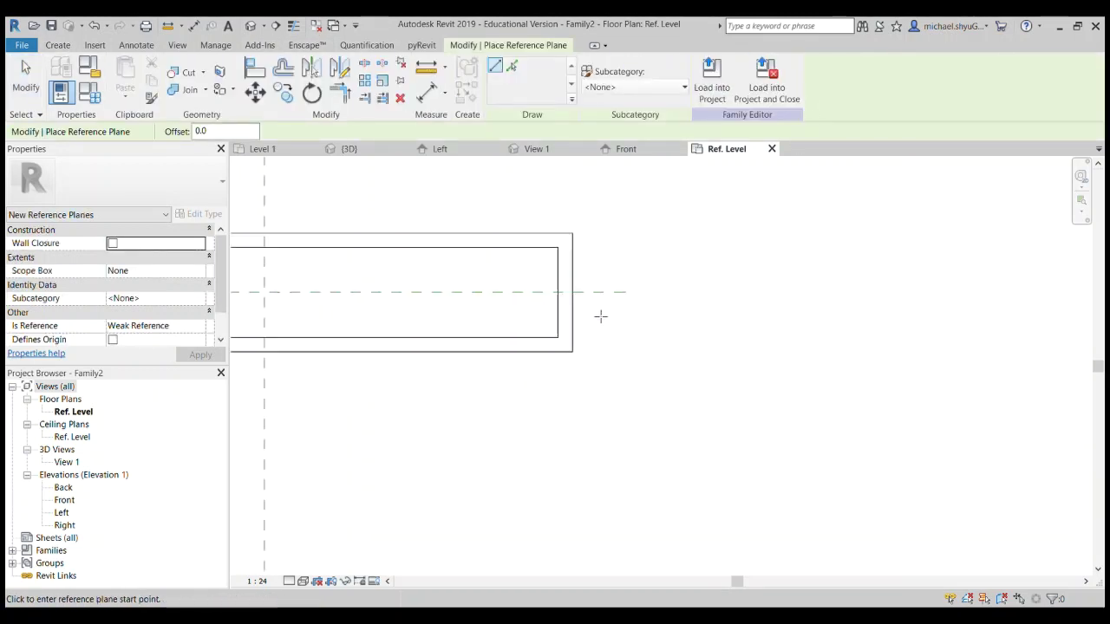
left_click(569, 224)
middle_click_drag(582, 367, 575, 328)
left_click(568, 454)
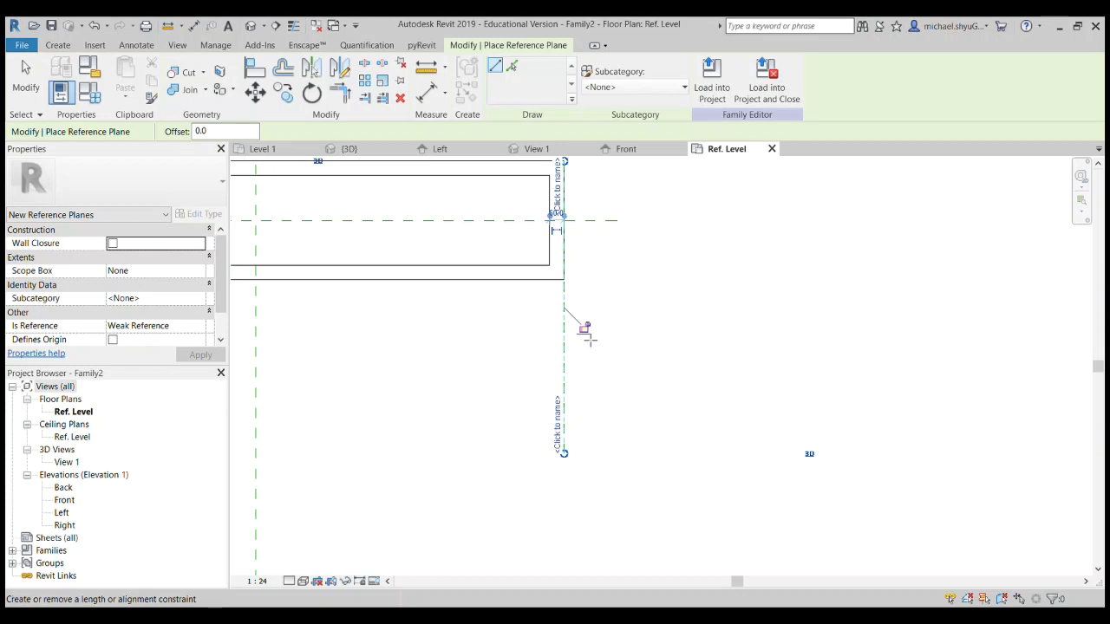
middle_click_drag(555, 215, 541, 301)
scroll(542, 301, "down", 3)
scroll(490, 307, "down", 3)
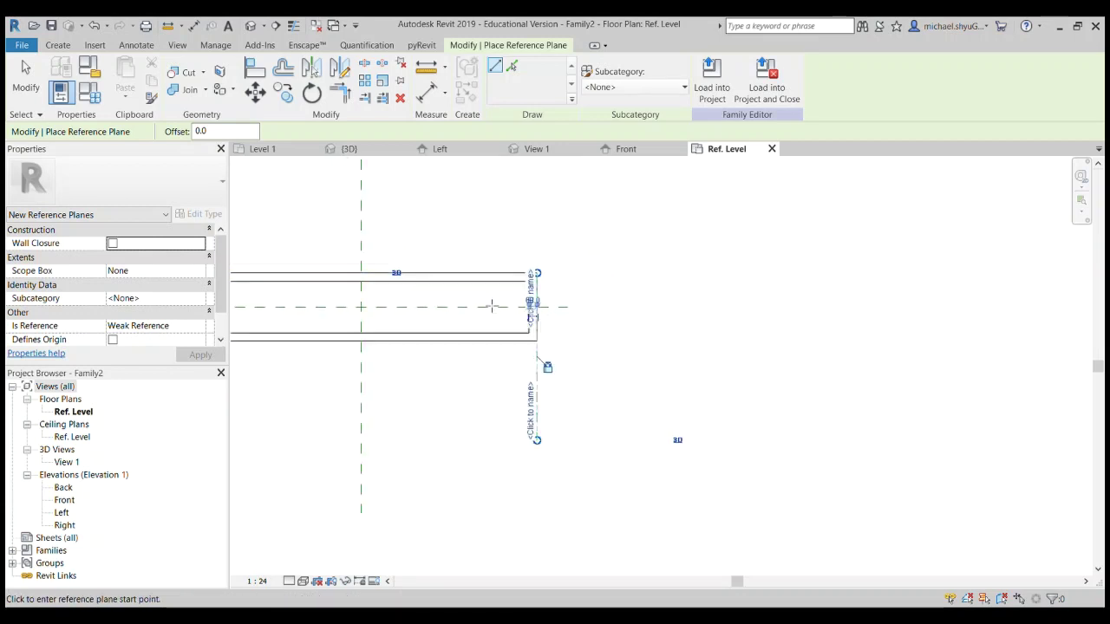
Step: Draw a vertical reference plane along the left end of the outer extrusion and lock it to that edge
middle_click_drag(459, 307, 822, 284)
left_click(622, 257)
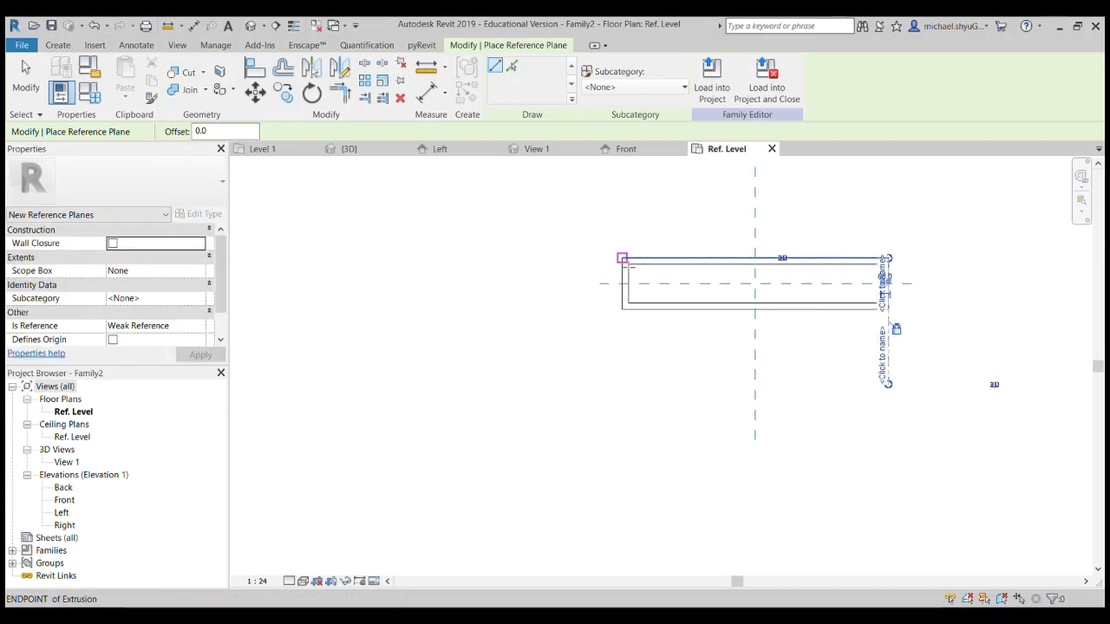
left_click(629, 412)
scroll(642, 356, "up", 3)
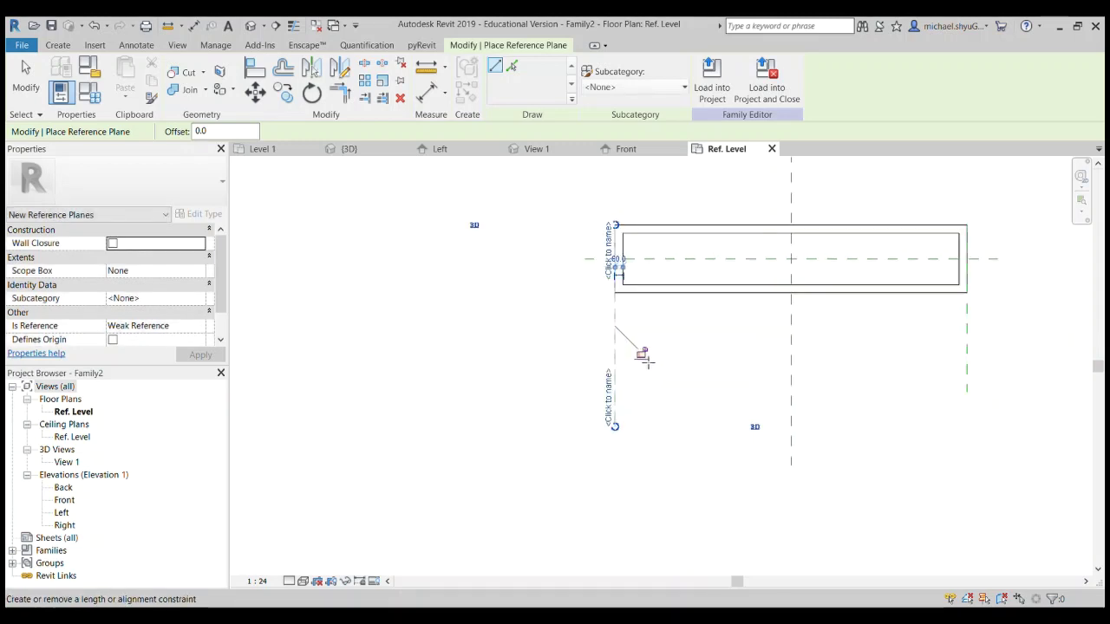
scroll(667, 347, "down", 4)
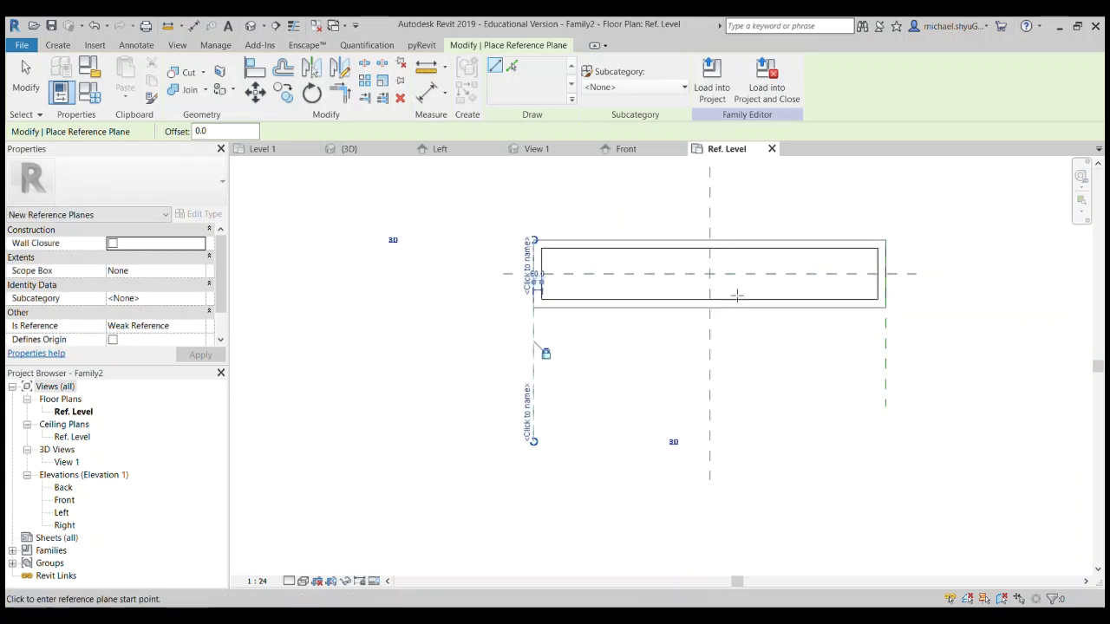
Step: Draw a vertical reference plane along the left end of the inner extrusion and lock it to that edge
scroll(571, 277, "up", 2)
left_click(533, 241)
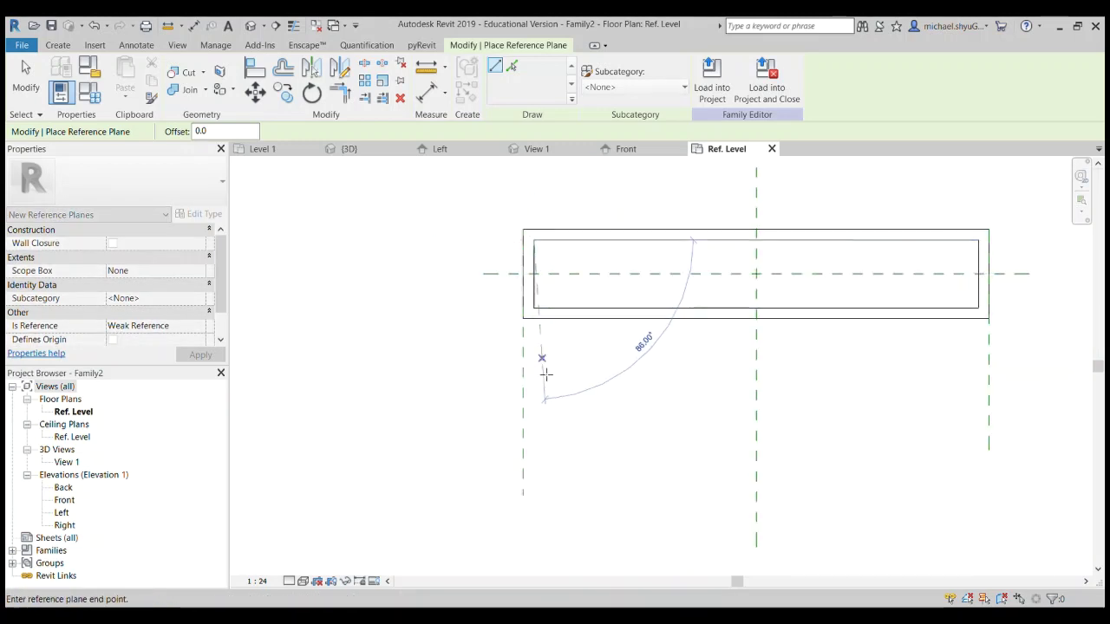
left_click(534, 429)
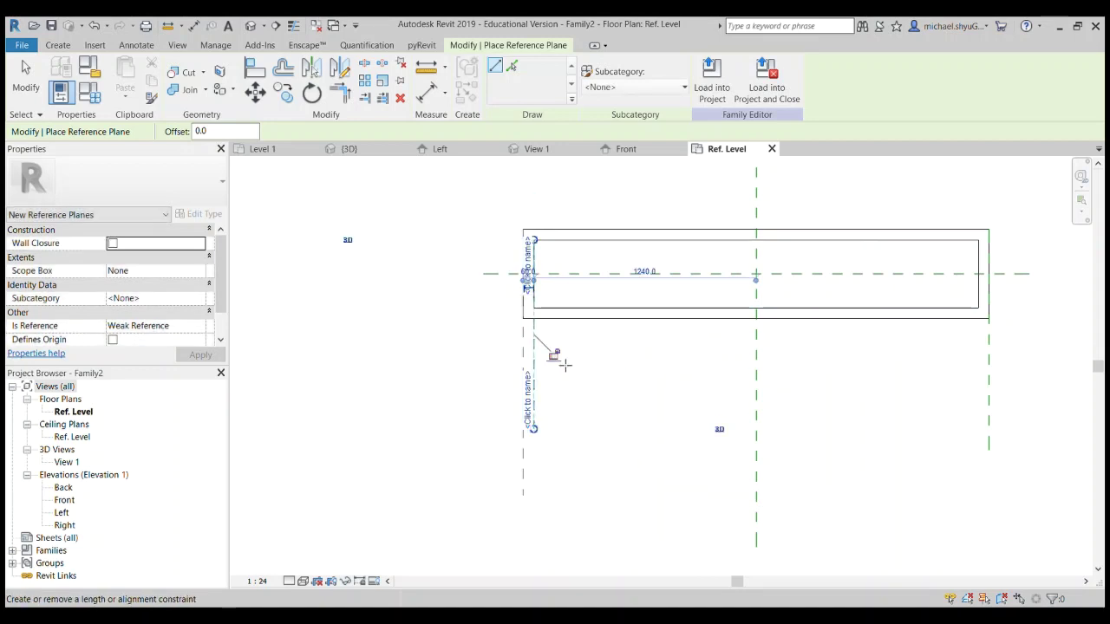
Step: Draw a vertical reference plane along the right end of the inner extrusion and lock it to that edge
middle_click_drag(946, 263, 787, 290)
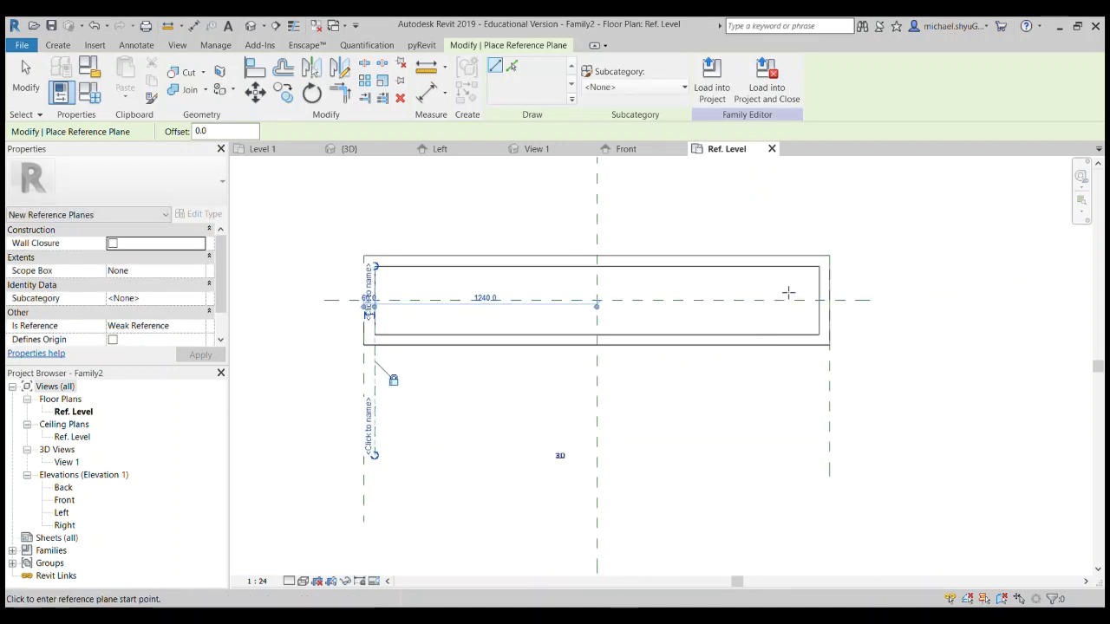
left_click(830, 267)
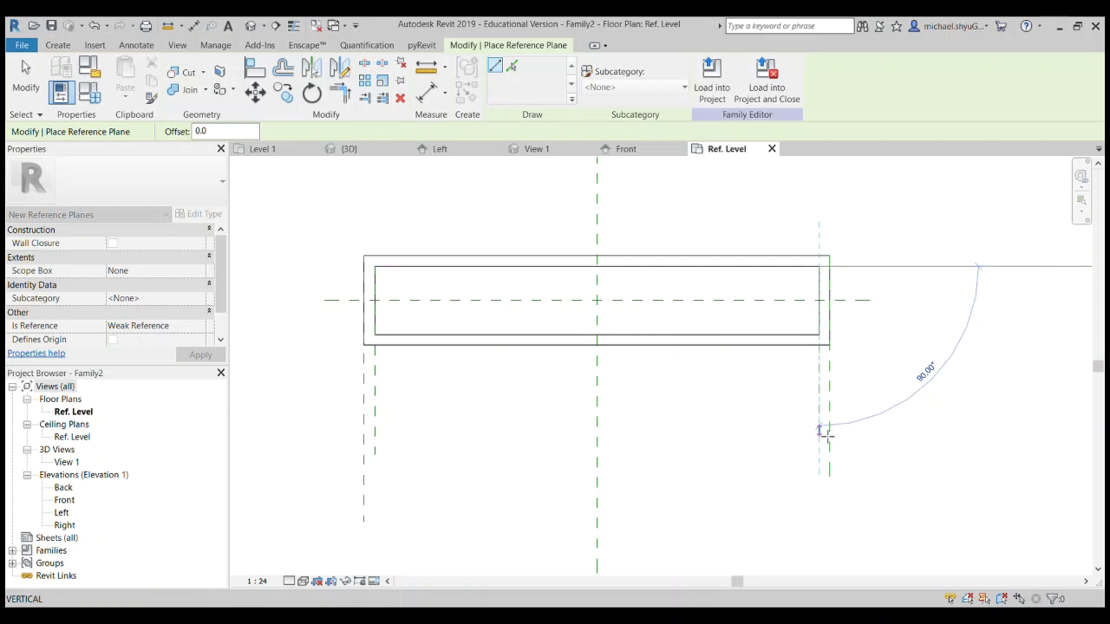
left_click(822, 431)
key("Escape")
key("Escape")
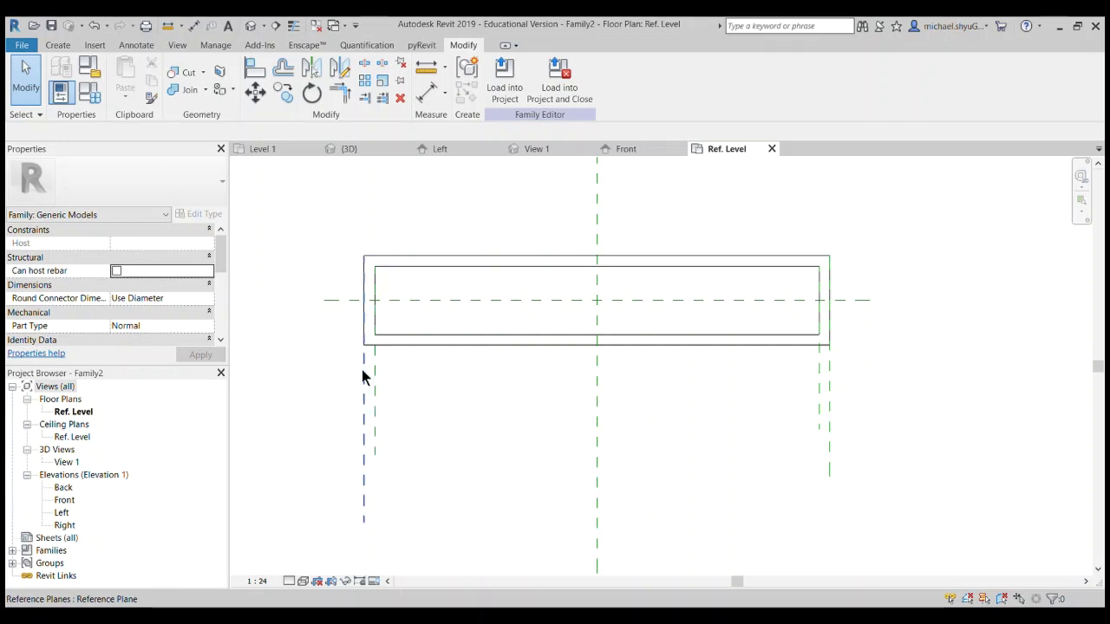
Step: Test the outer lock by moving the left outer reference plane outward to about 800 from the left inner plane
scroll(365, 312, "up", 2)
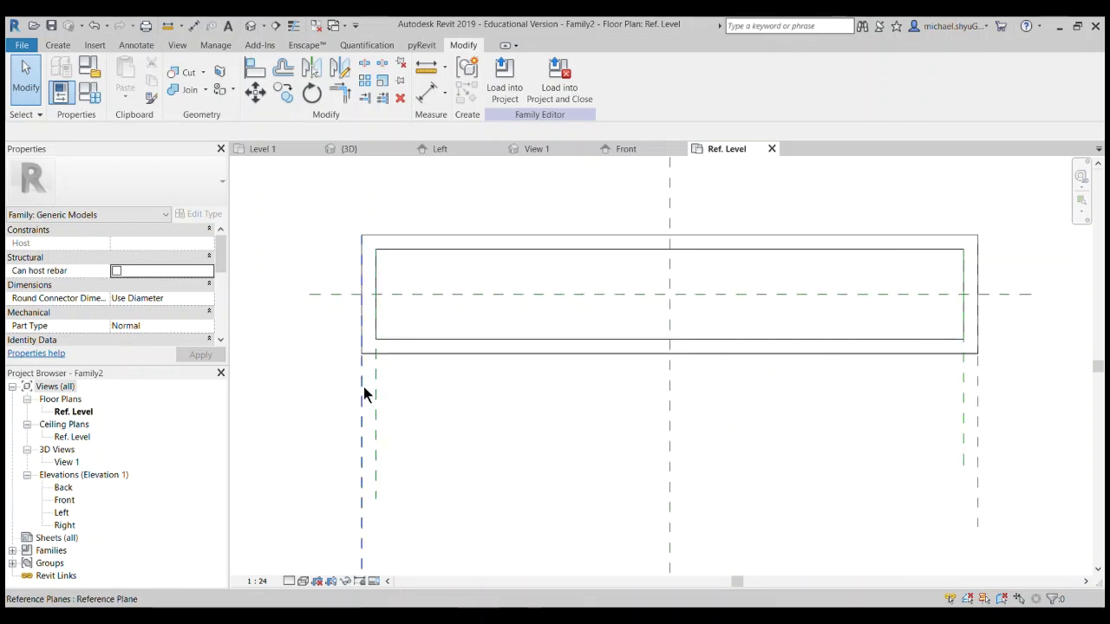
scroll(364, 386, "down", 3)
middle_click_drag(394, 381, 515, 350)
scroll(512, 346, "up", 2)
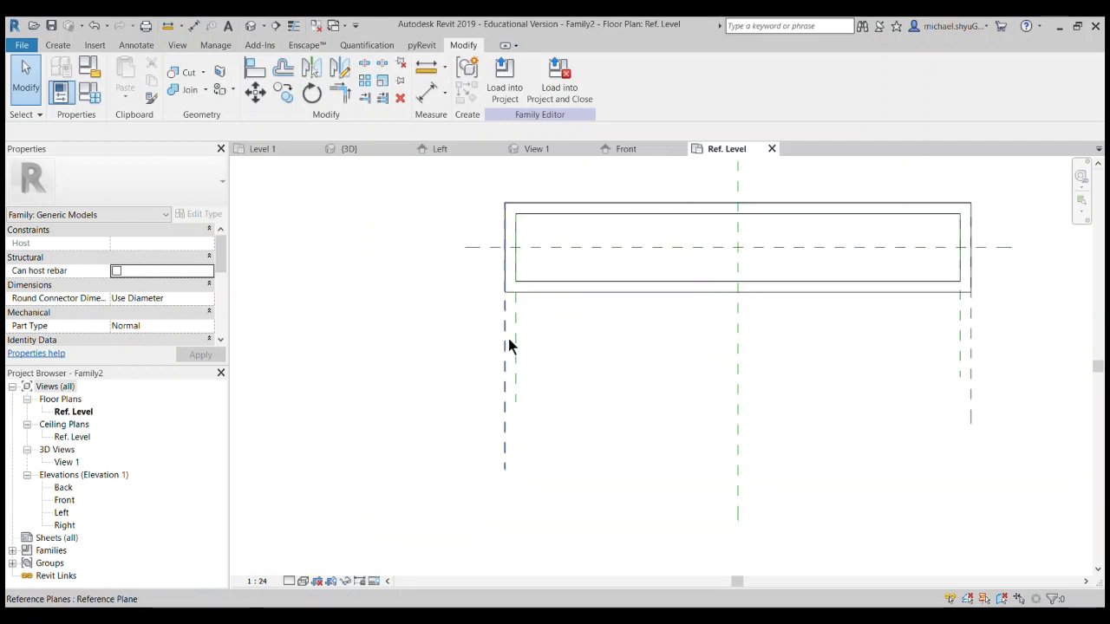
scroll(575, 250, "down", 1)
middle_click_drag(575, 251, 550, 317)
scroll(483, 396, "up", 1)
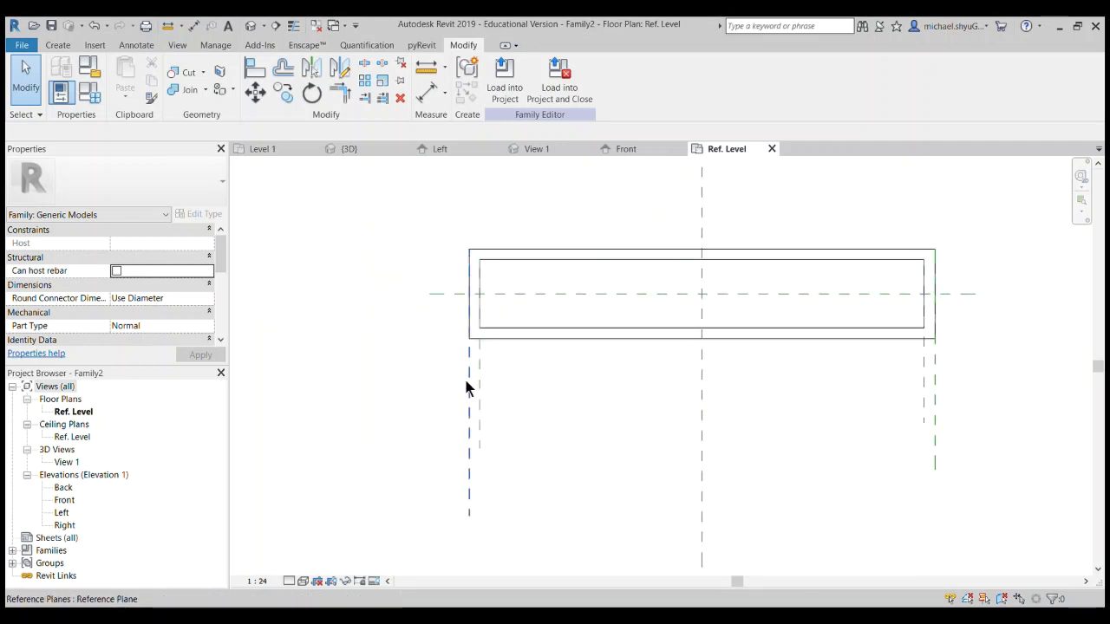
left_click(468, 387)
left_click_drag(469, 387, 336, 390)
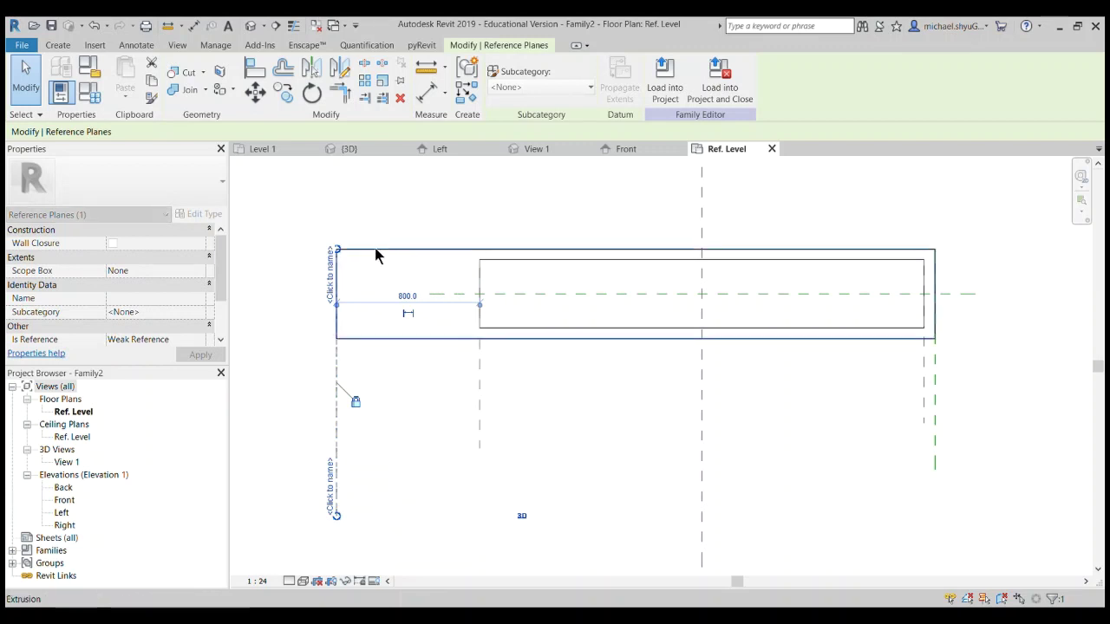
key("Escape")
scroll(377, 265, "down", 1)
scroll(659, 277, "up", 1)
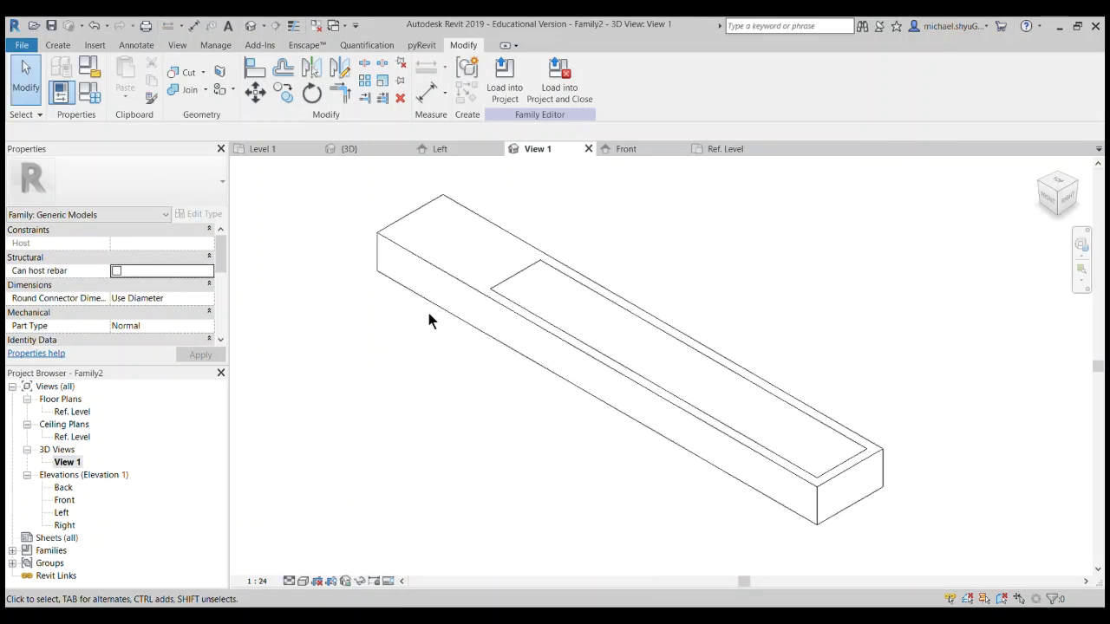
Step: In 3D View 1, pull the stretched end of the outer extrusion back toward the inner one, and return to the Ref. Level plan
left_click(457, 153)
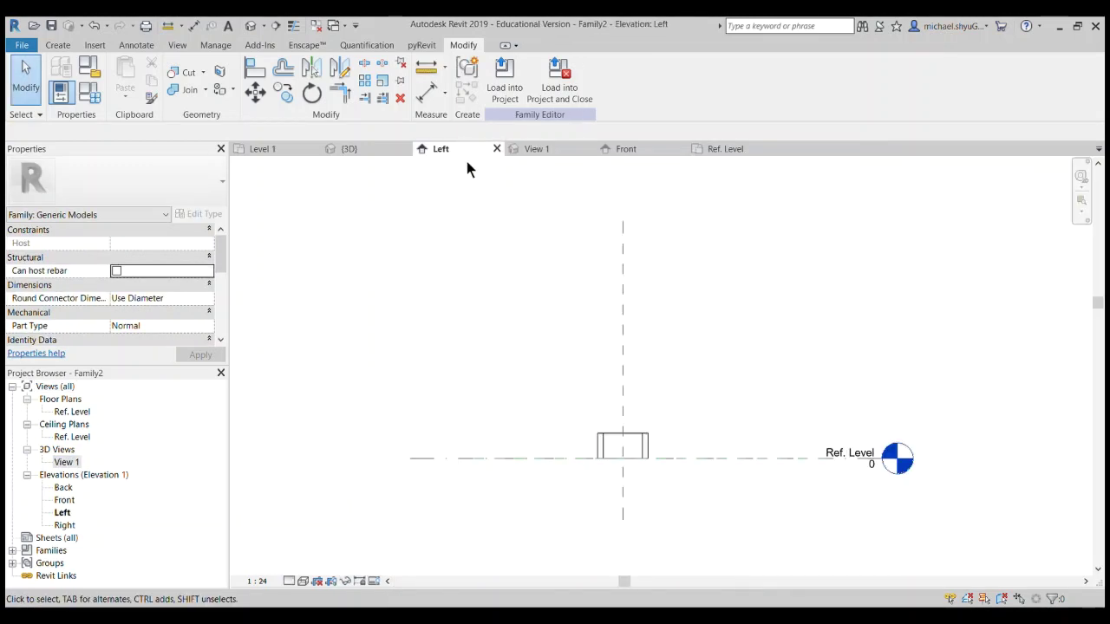
double_click(87, 413)
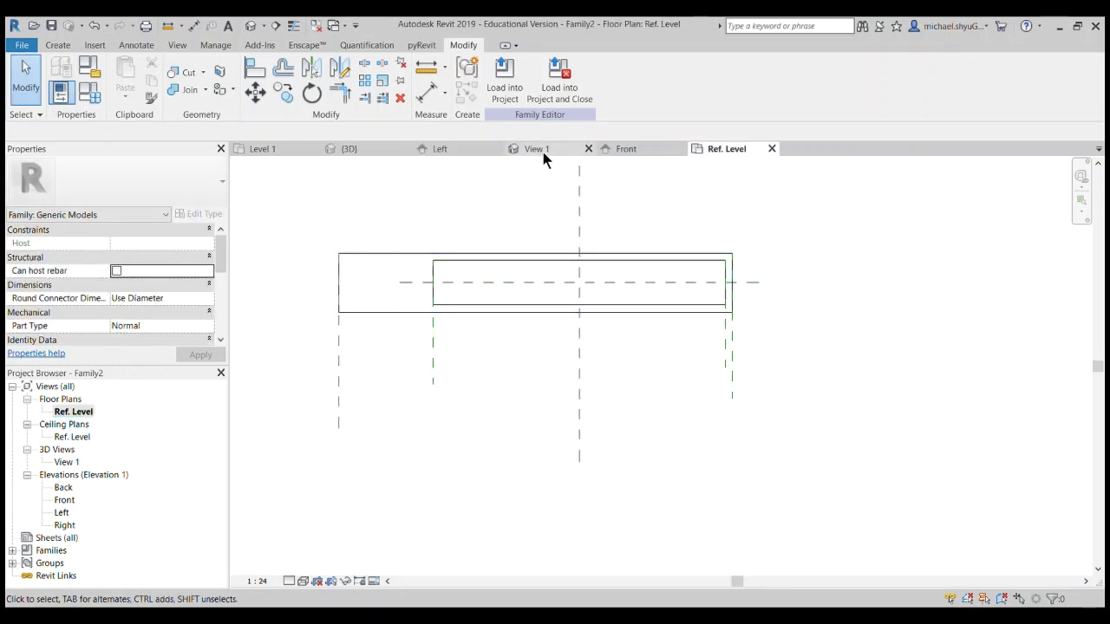
left_click(369, 149)
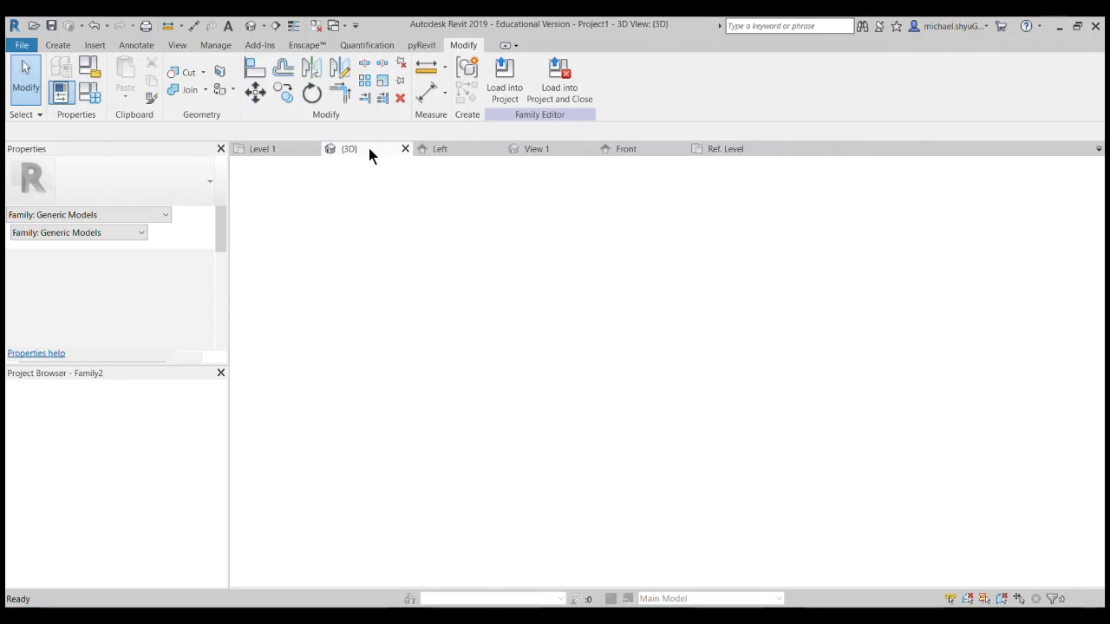
left_click(737, 149)
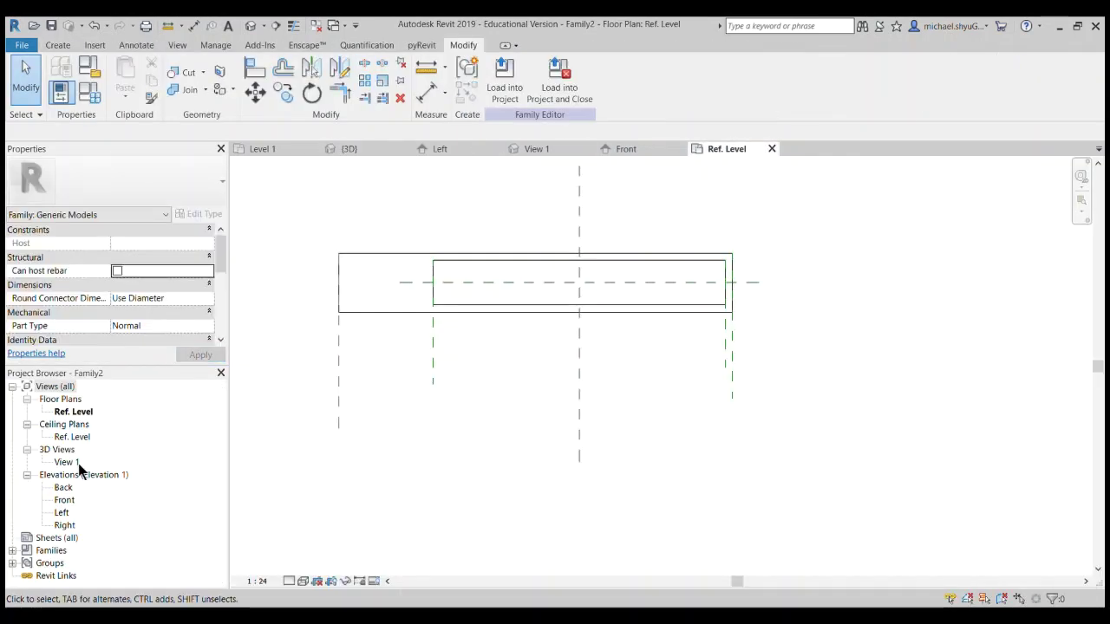
double_click(76, 464)
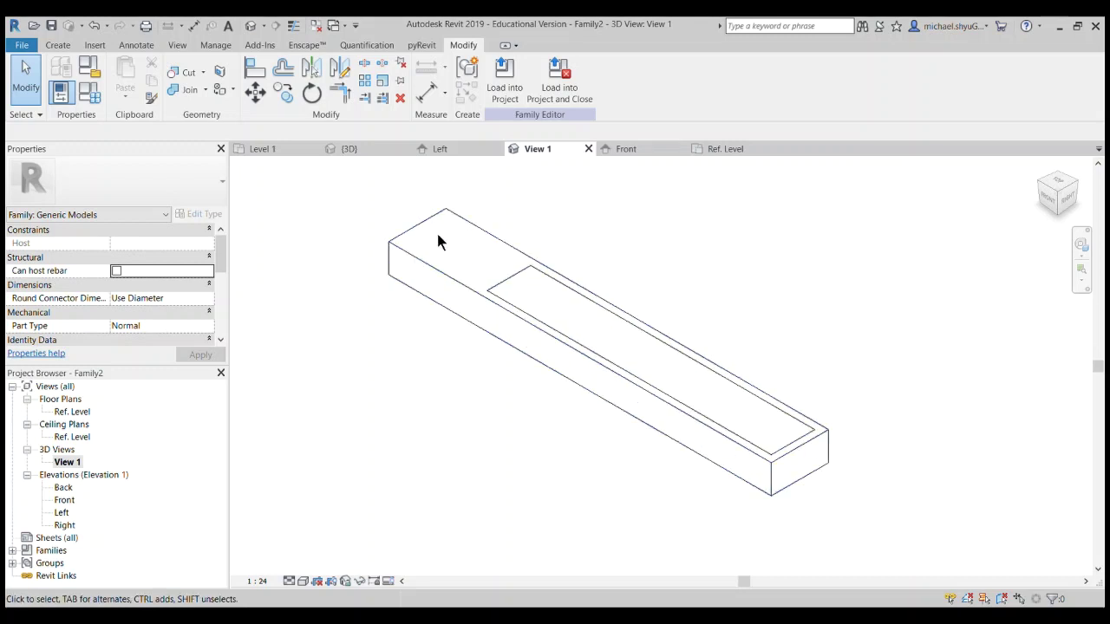
left_click(431, 222)
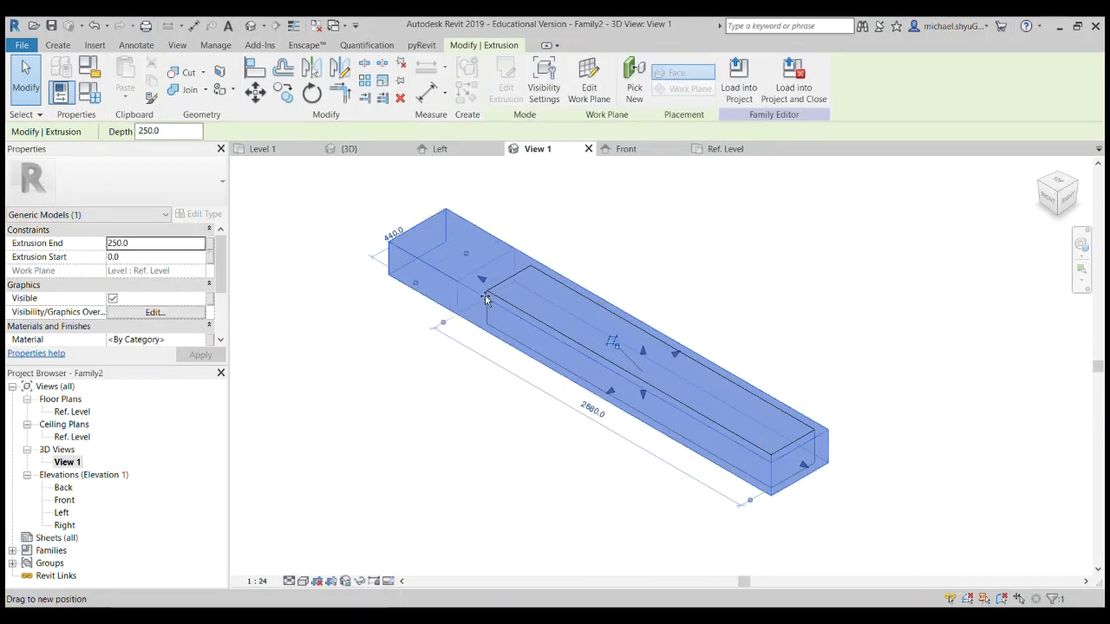
left_click_drag(485, 294, 487, 297)
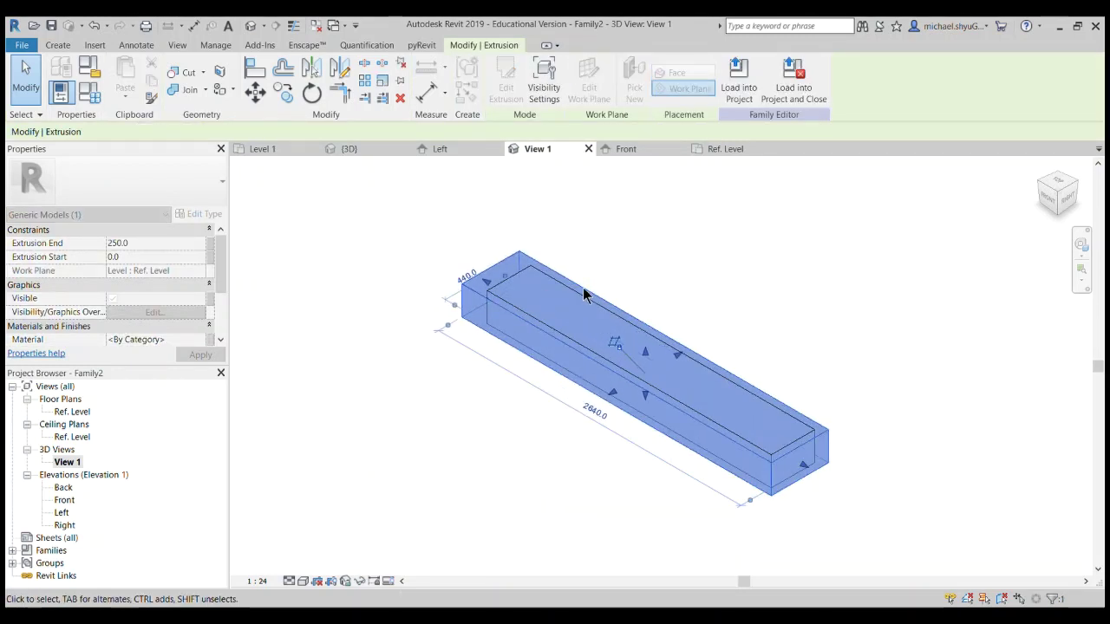
left_click(590, 213)
left_click(738, 148)
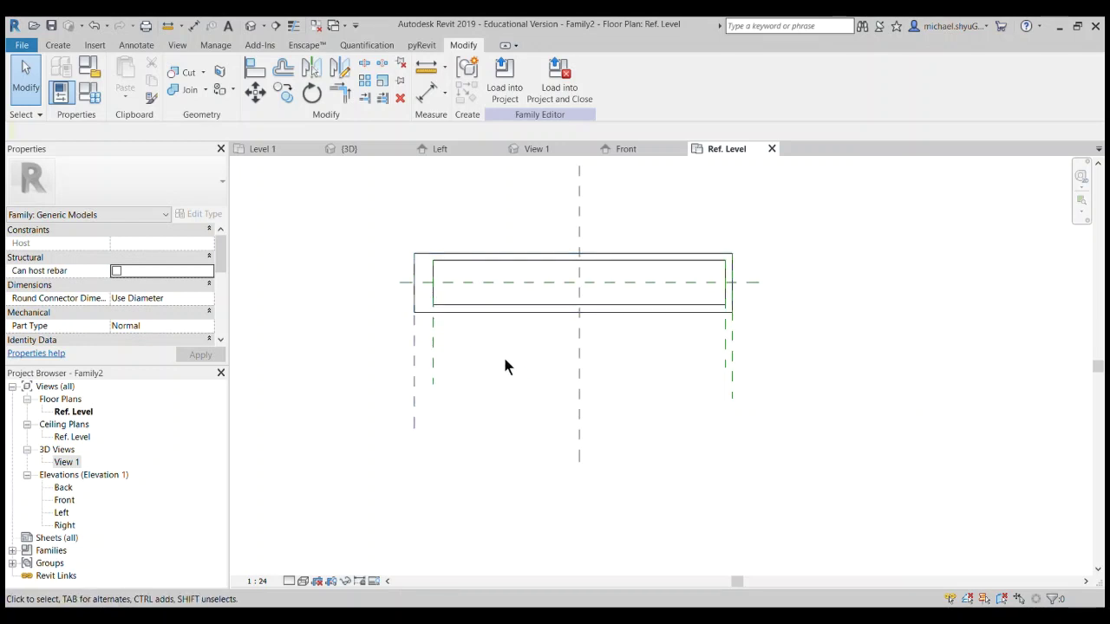
Step: Undo the test changes to the outer extrusion's length
scroll(505, 366, "up", 2)
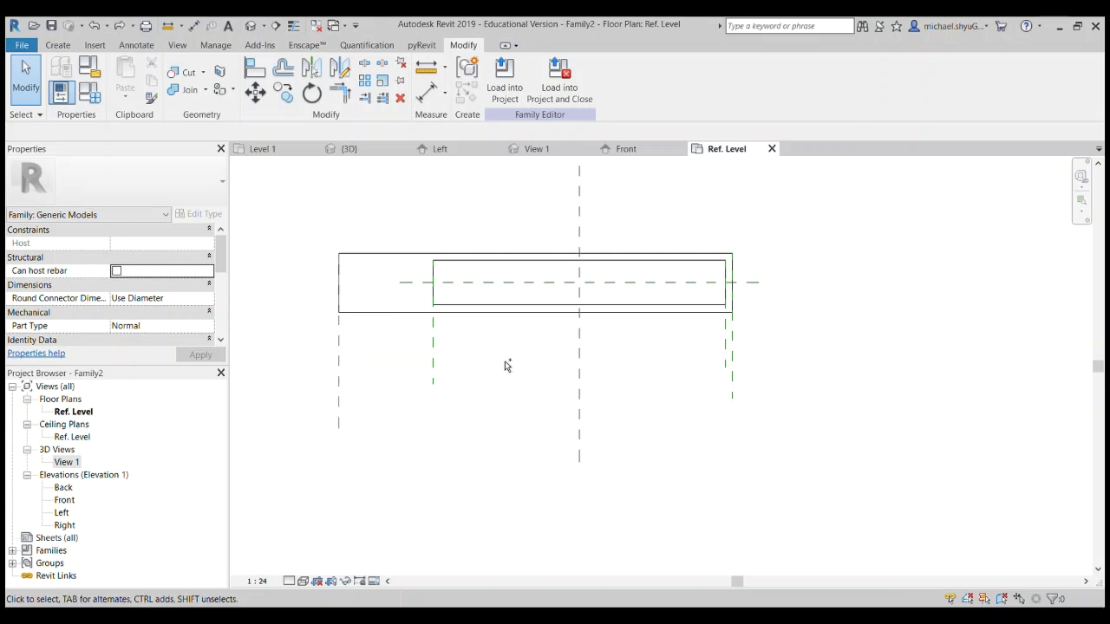
scroll(507, 366, "down", 2)
middle_click_drag(523, 340, 461, 327)
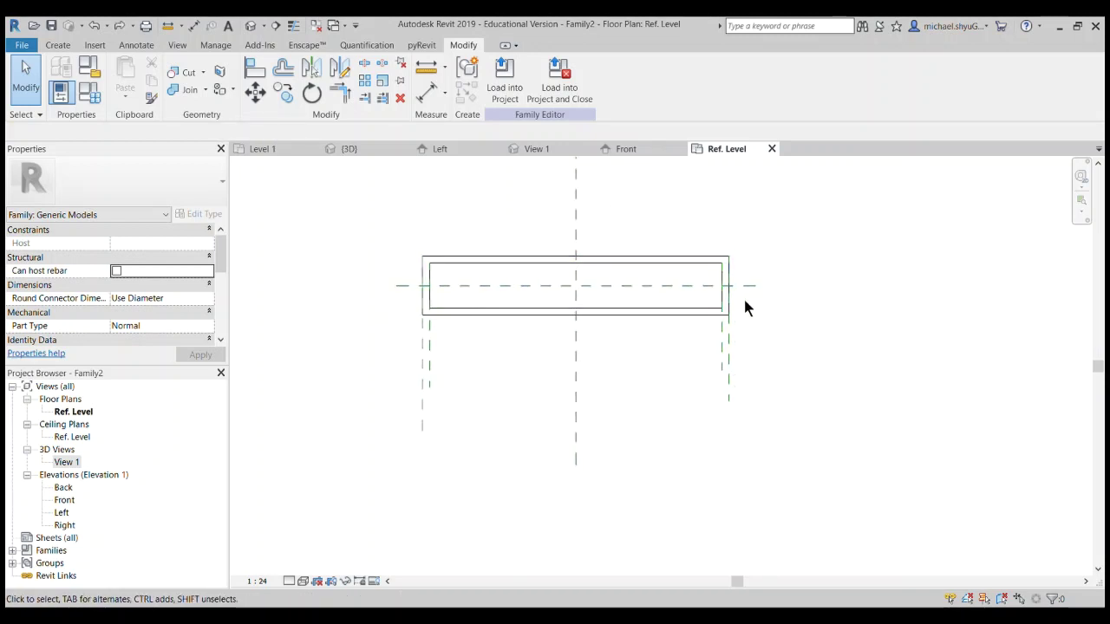
Step: Add an aligned dimension between the two right-hand reference planes and lock it at 60
scroll(721, 304, "up", 2)
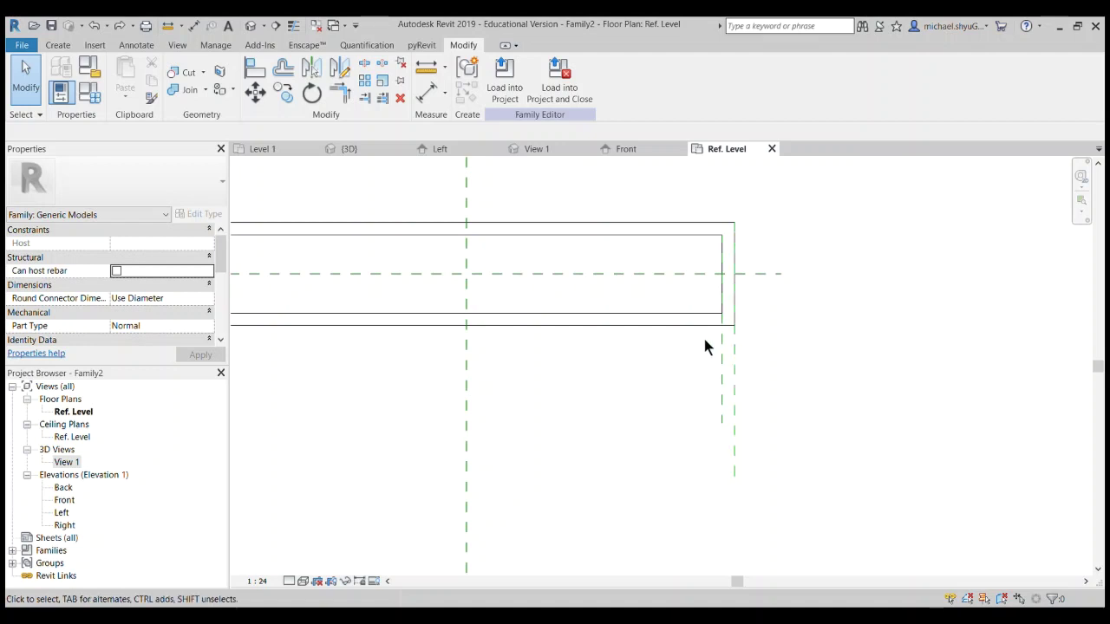
left_click(428, 100)
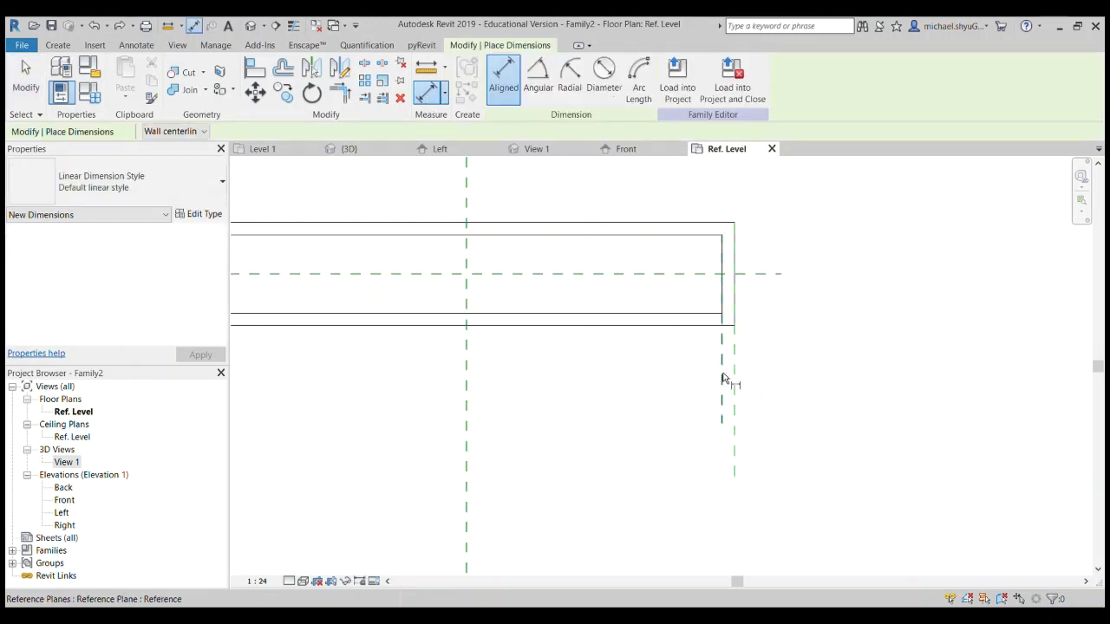
left_click(735, 384)
left_click(768, 391)
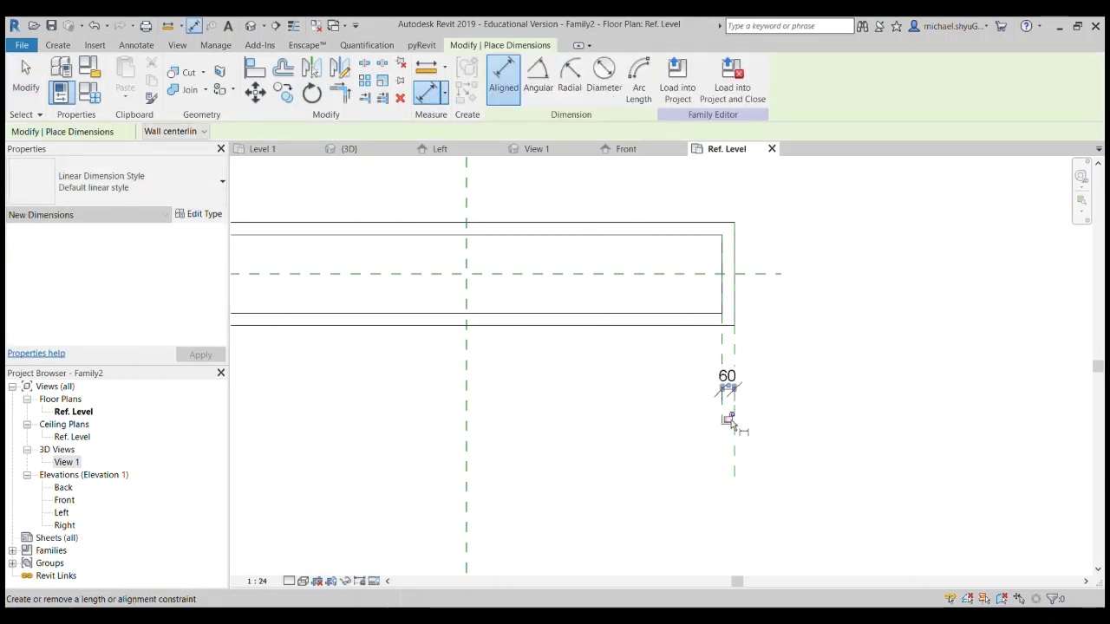
scroll(732, 425, "down", 3)
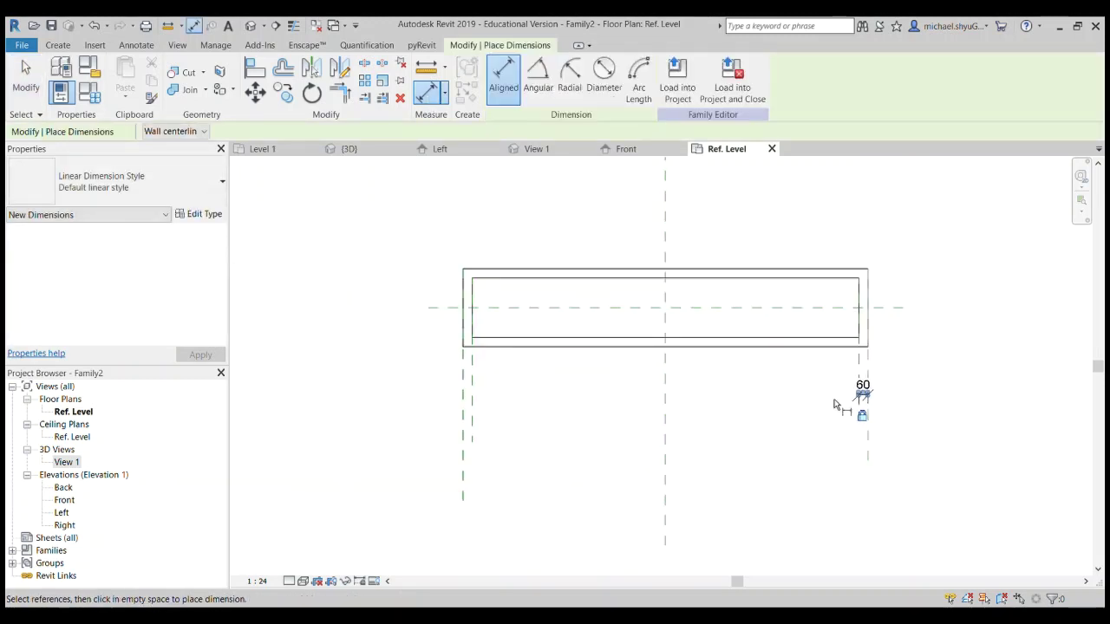
Step: Add an aligned dimension of 60 between the inner and outer reference planes at the left end
scroll(837, 402, "up", 3)
scroll(858, 423, "down", 2)
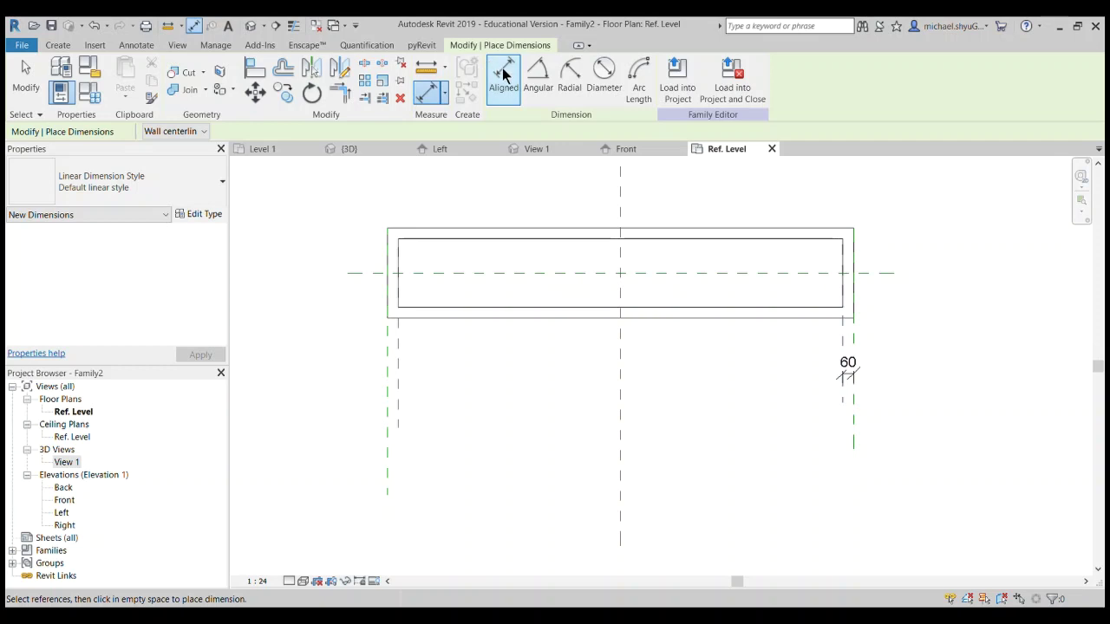
left_click(397, 386)
left_click(388, 386)
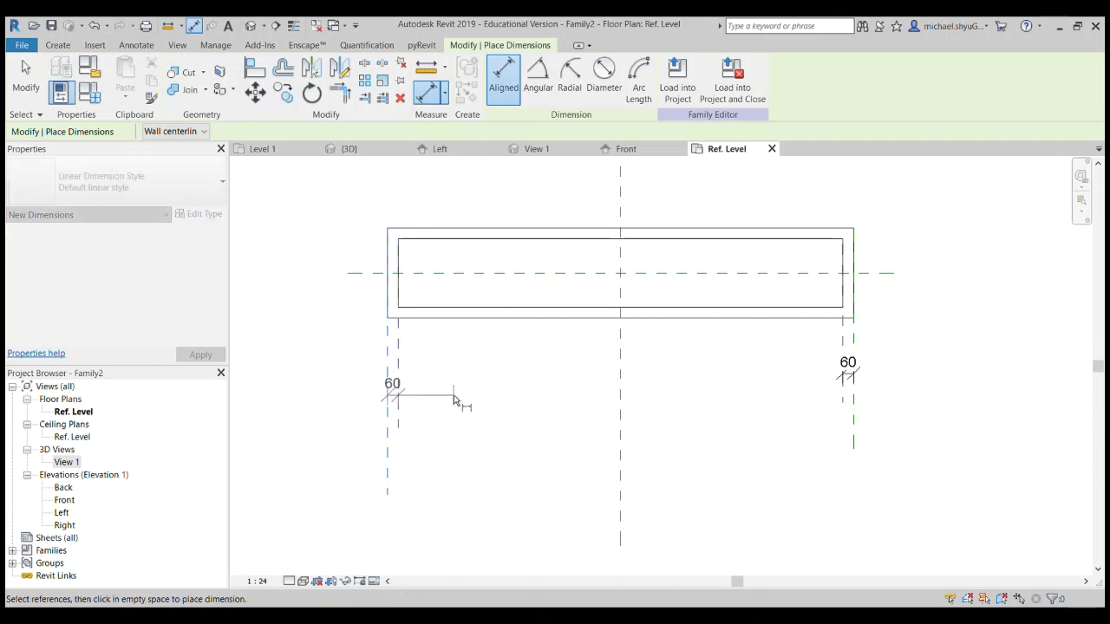
left_click(433, 397)
key("Escape")
key("Escape")
Step: Test the left-end constraints by moving the outer reference plane outward, and the inner plane inward to about 580 from the centre plane
left_click(387, 352)
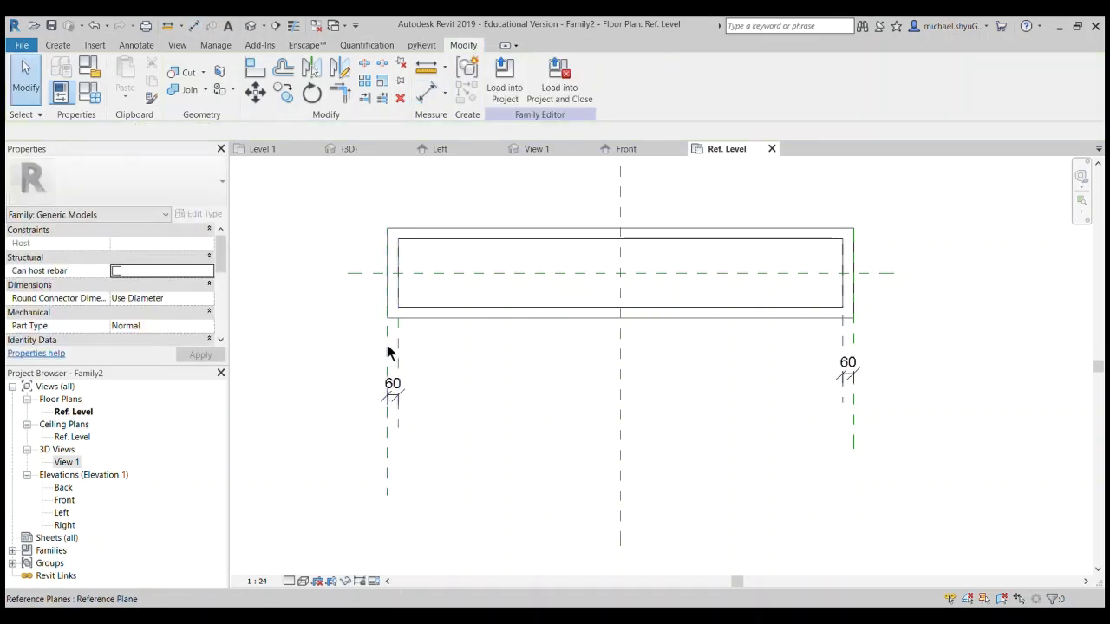
left_click_drag(388, 352, 316, 347)
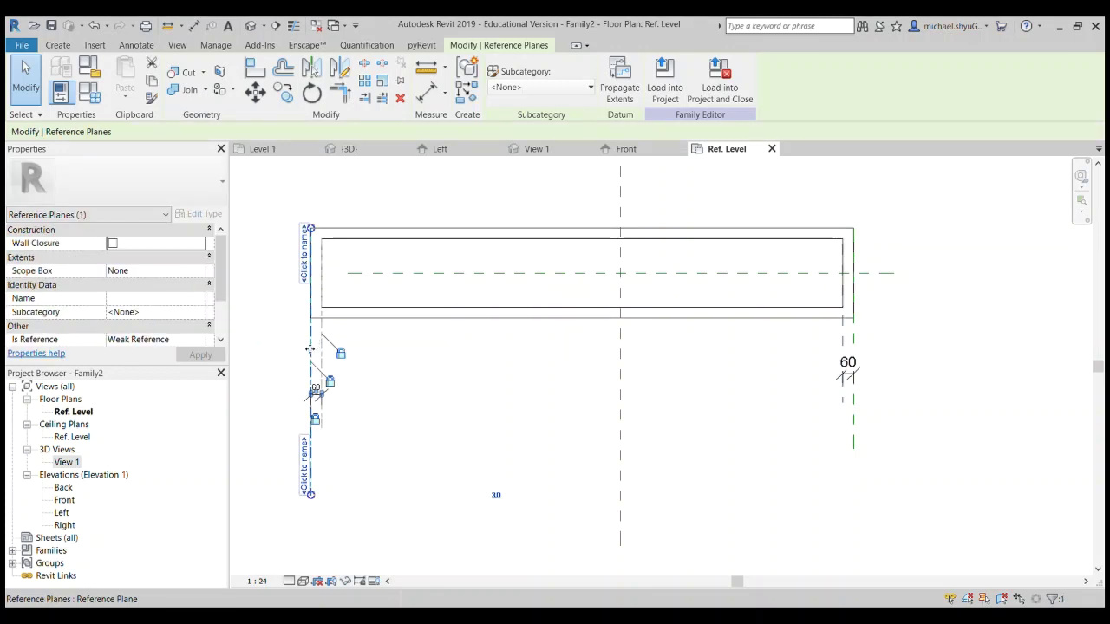
left_click_drag(320, 358, 528, 362)
scroll(535, 412, "up", 4)
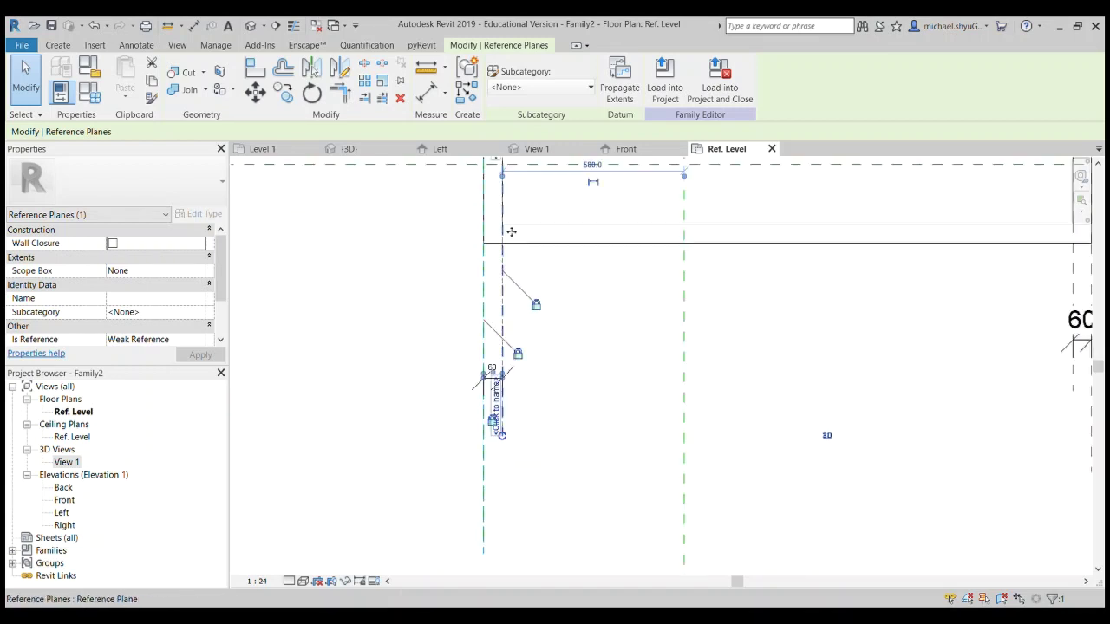
Step: Undo the last test move of the left-end reference planes
scroll(504, 251, "down", 3)
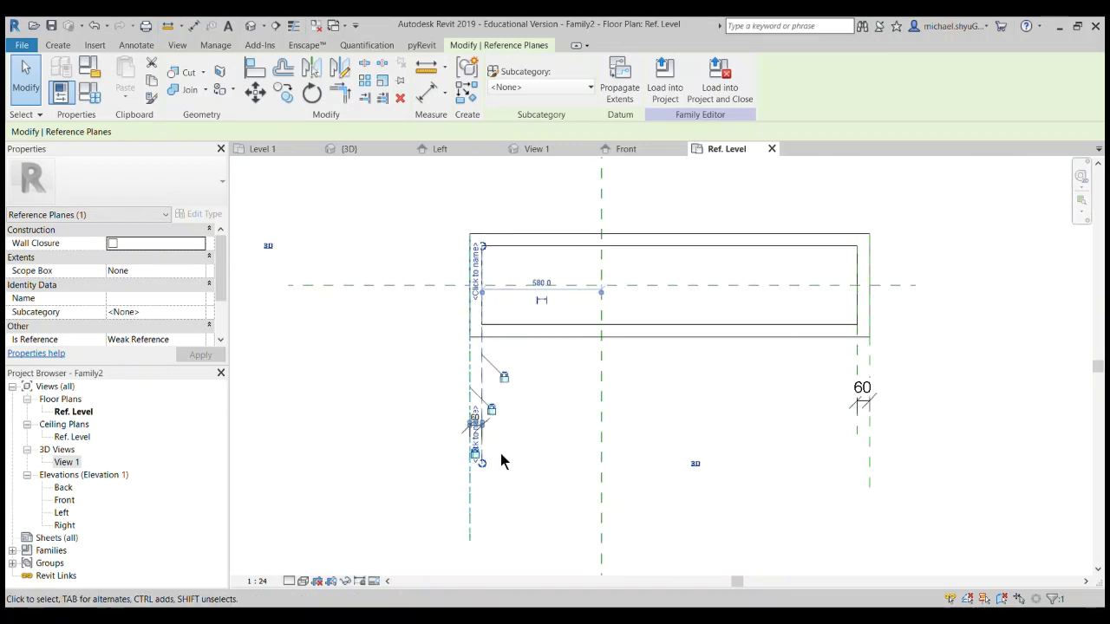
left_click(547, 468)
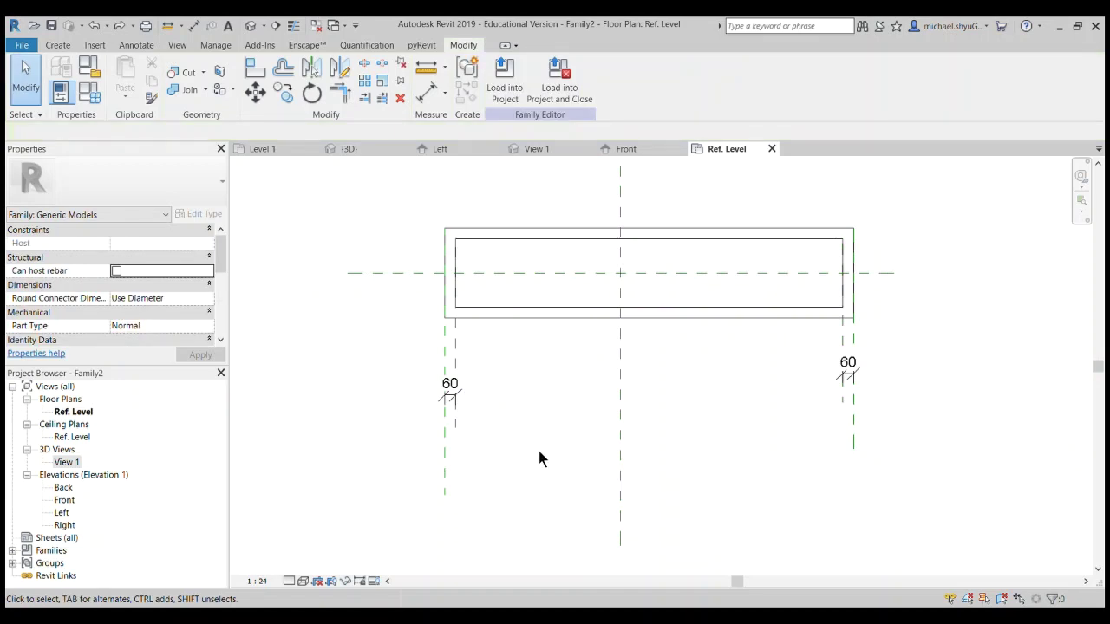
scroll(539, 442, "down", 2)
scroll(546, 429, "up", 3)
key("ctrl+z")
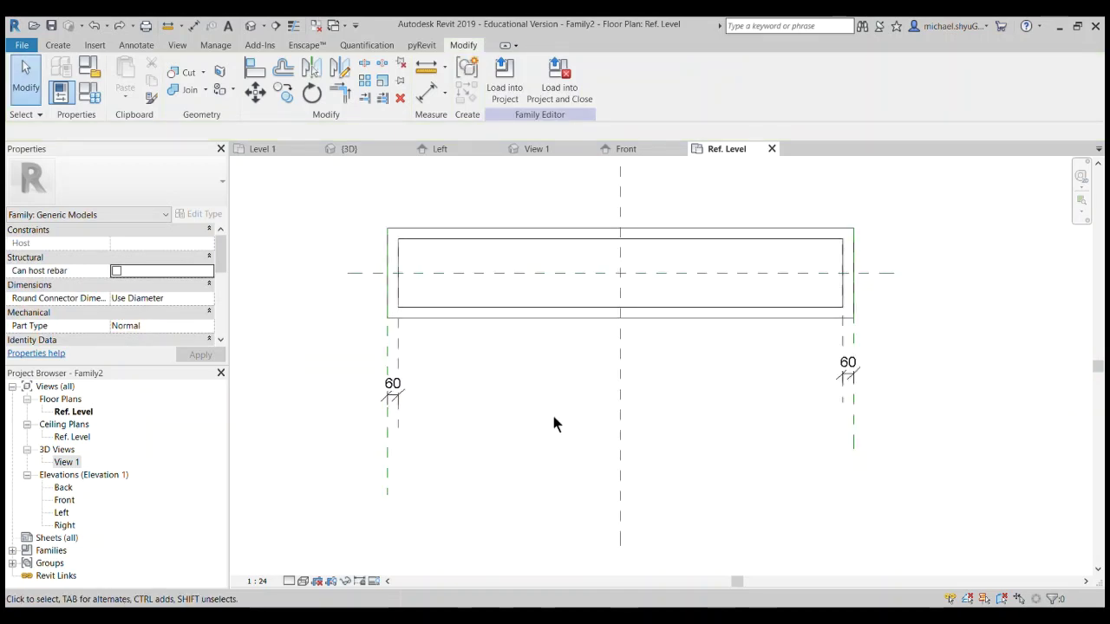
Step: Add an aligned overall dimension between the left and right outer reference planes, placed below the bench in plan
middle_click_drag(512, 406, 441, 416)
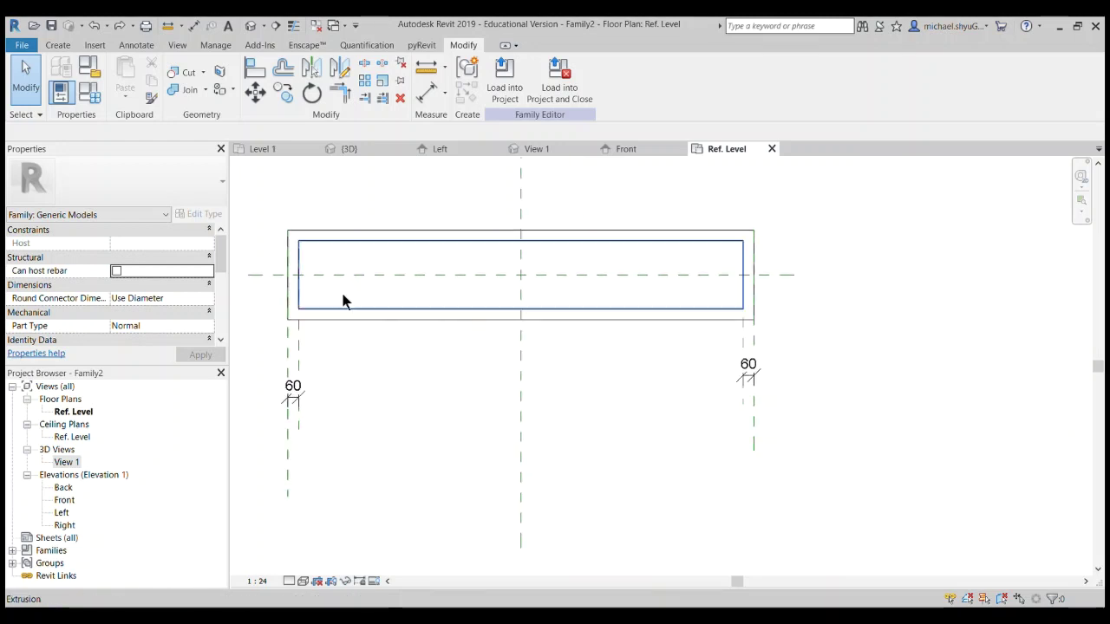
scroll(747, 301, "up", 1)
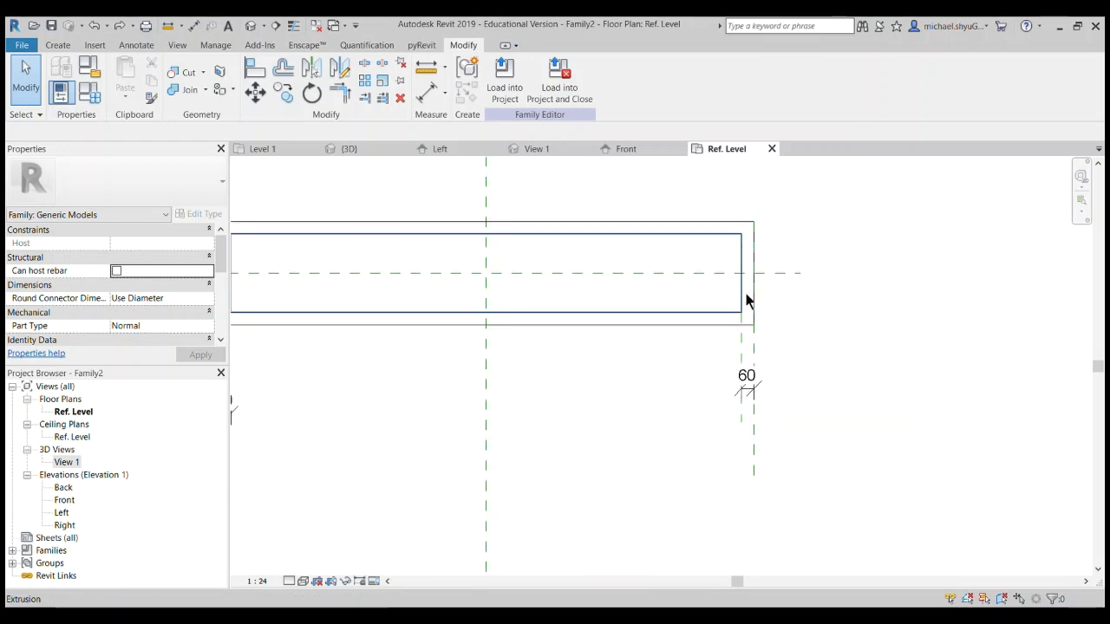
scroll(747, 302, "down", 1)
middle_click_drag(748, 304, 795, 294)
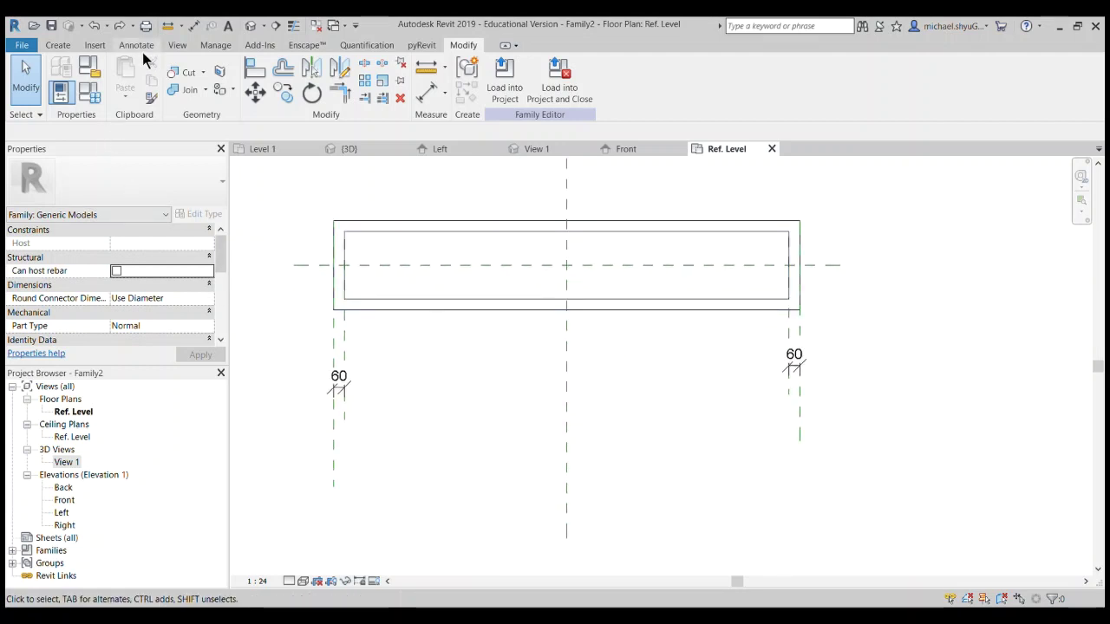
left_click(426, 96)
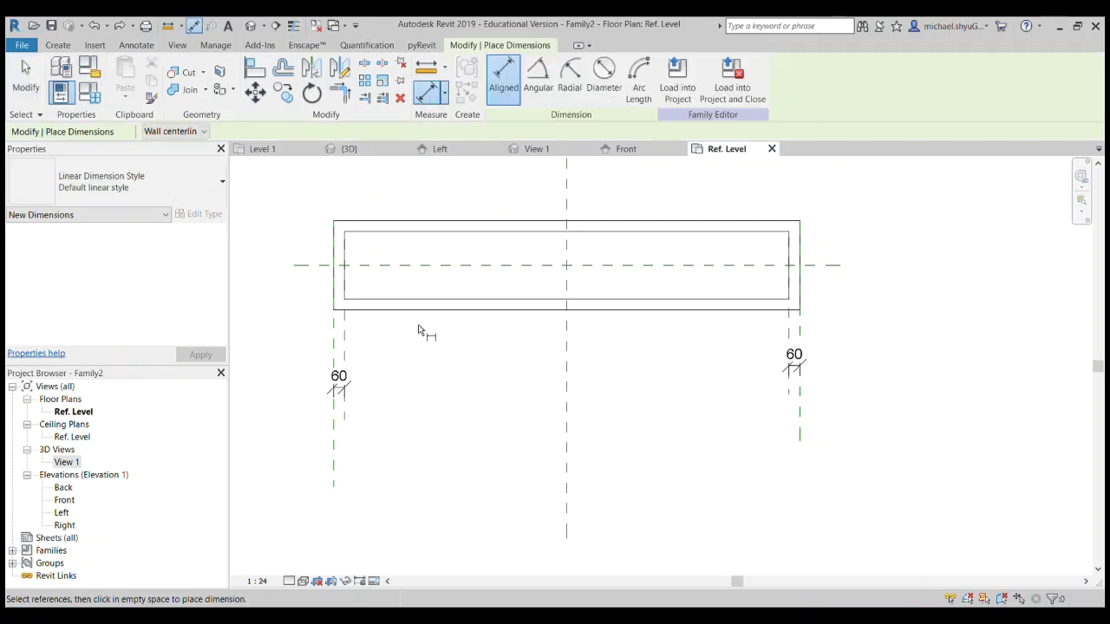
left_click(338, 409)
left_click(800, 427)
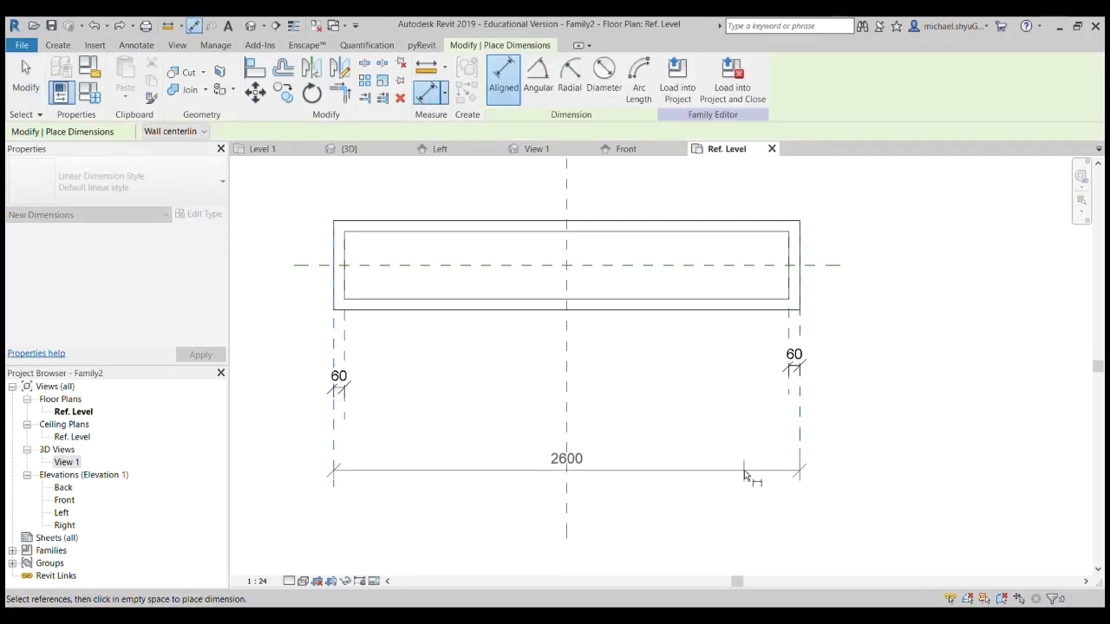
left_click(707, 447)
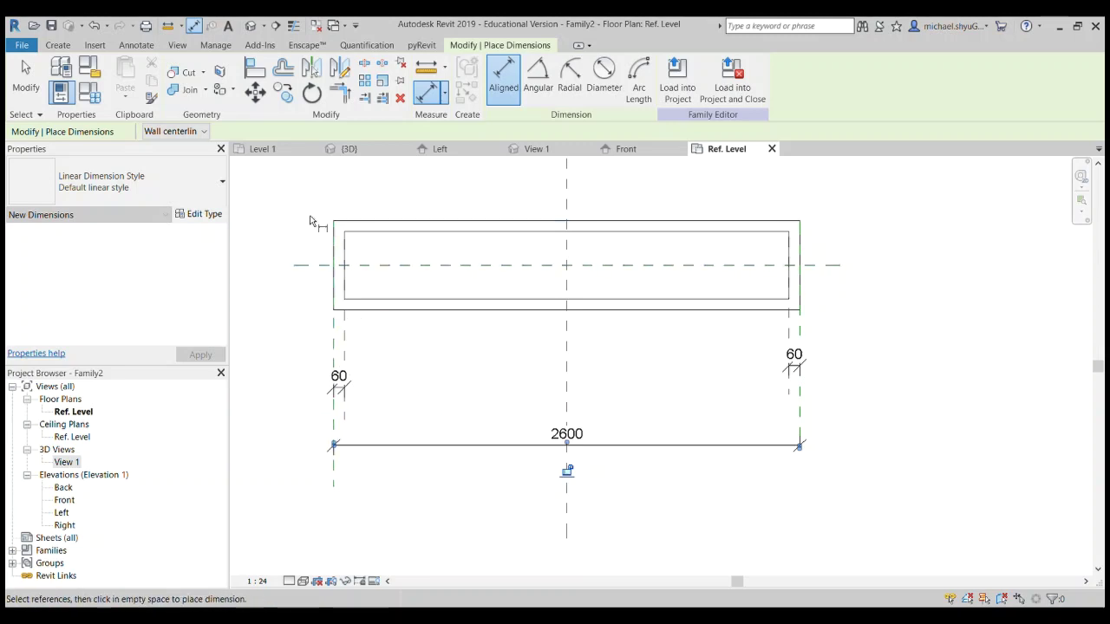
left_click(531, 265)
key("Escape")
key("Escape")
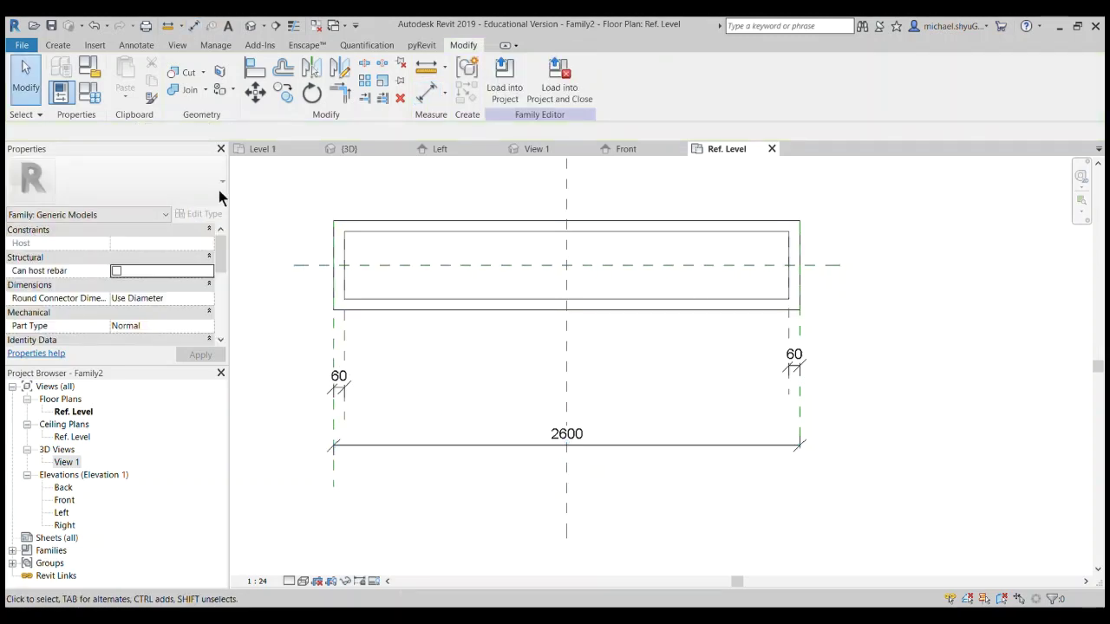
Step: Create a LENGTH parameter in the family types and assign it as the label of the overall dimension
left_click(91, 97)
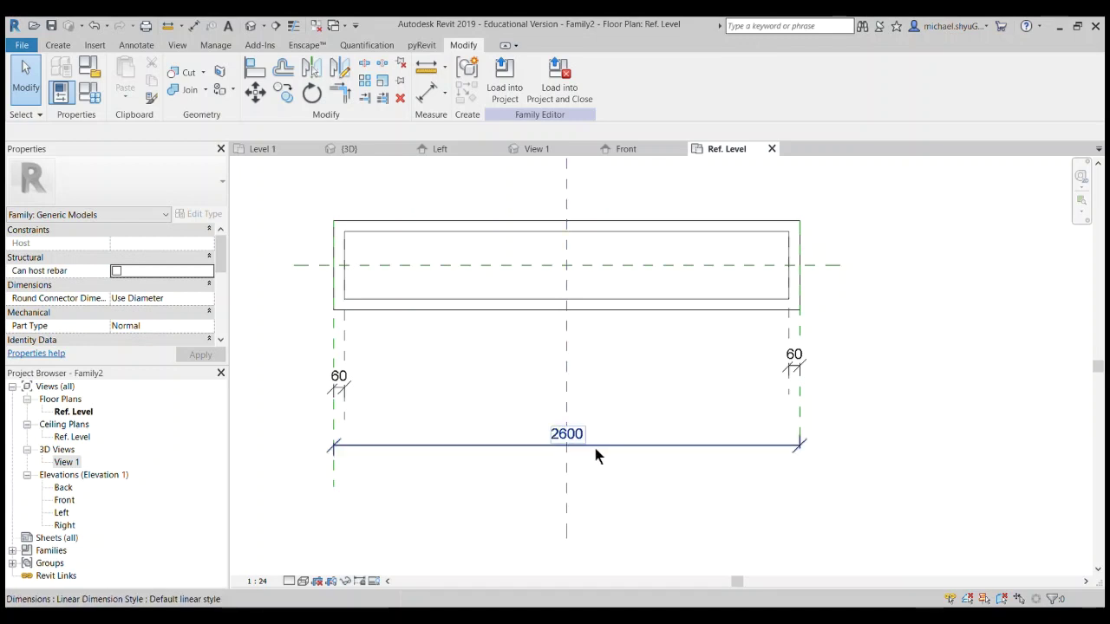
left_click(493, 448)
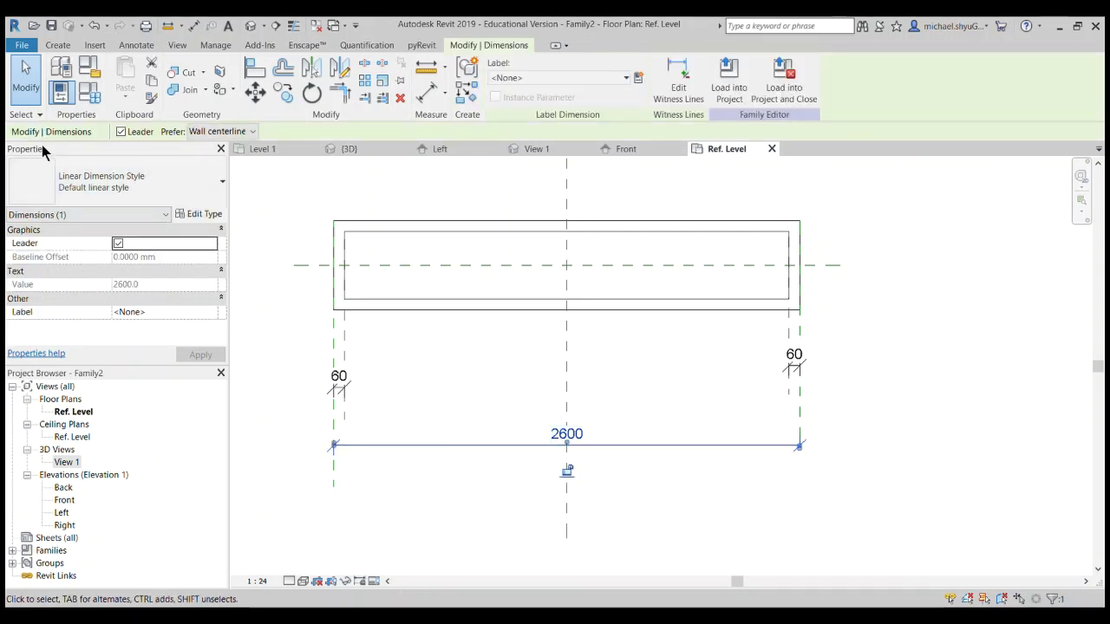
left_click(210, 312)
left_click(195, 345)
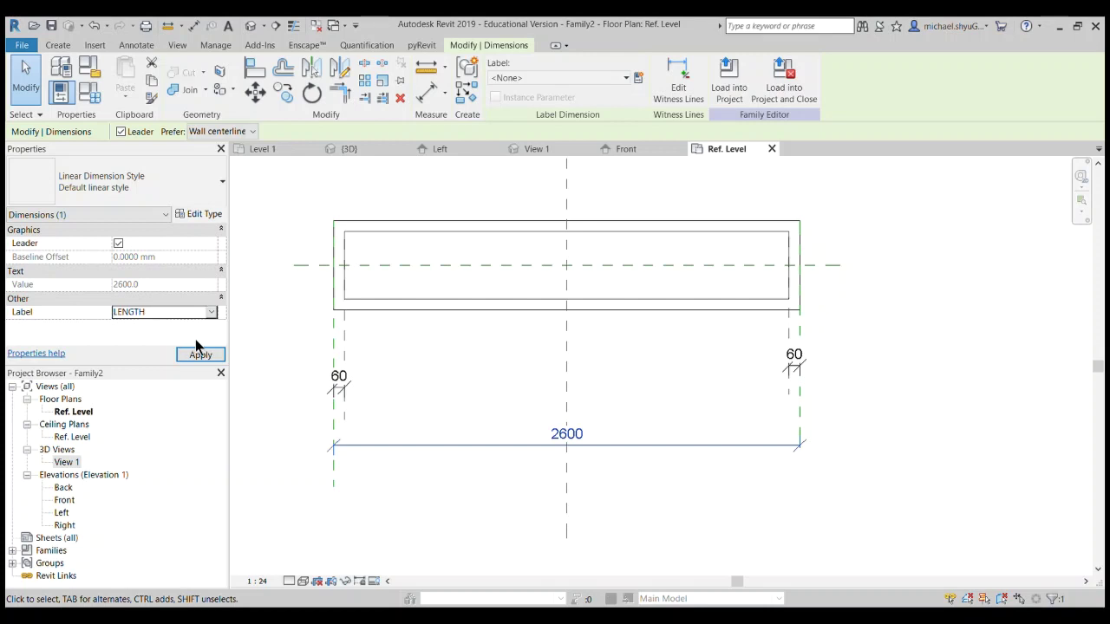
left_click(487, 345)
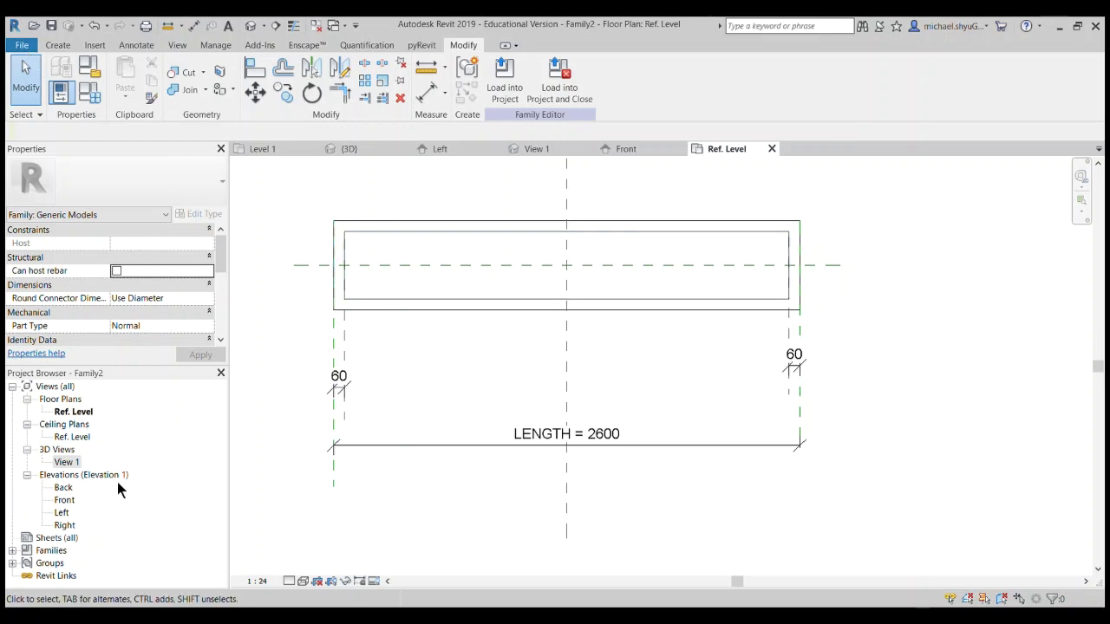
Step: In the Front elevation, raise the main body's upper face and lift its underside to about 109 above Ref. Level
double_click(64, 501)
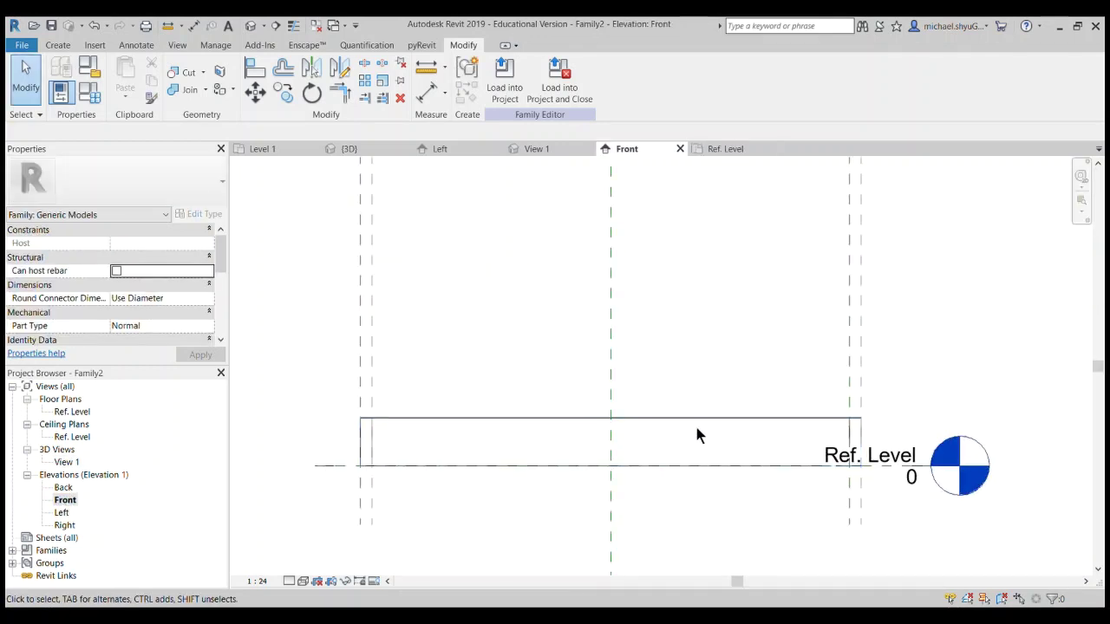
left_click(693, 419)
left_click_drag(616, 416, 611, 345)
left_click_drag(614, 468, 611, 449)
left_click(487, 428)
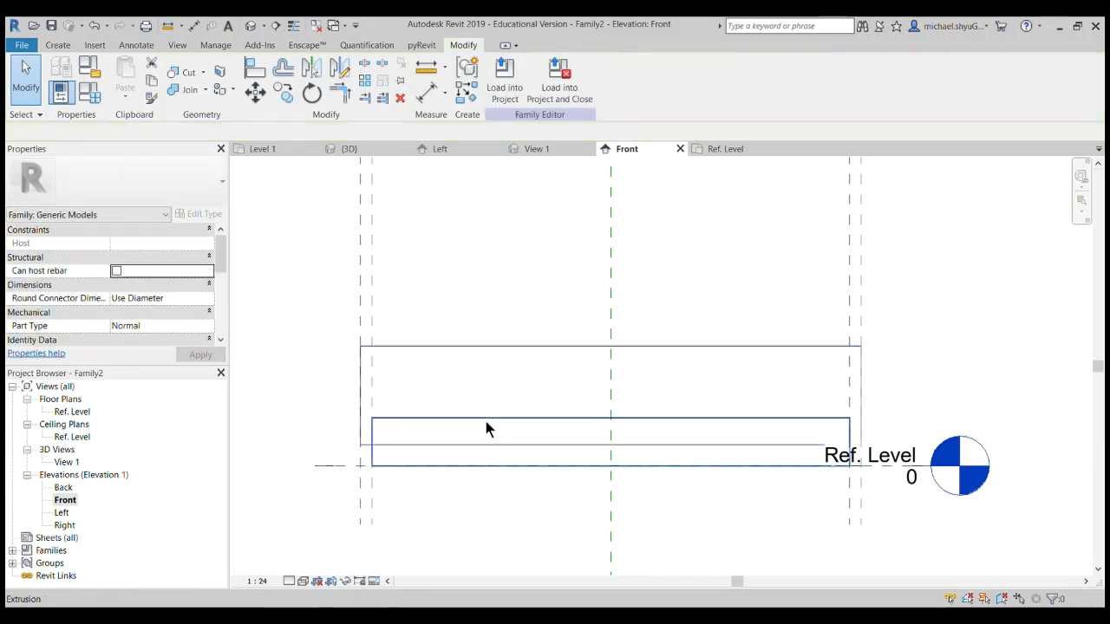
Step: Lower the inset base's upper face to meet the main body's underside at 108.8, and lock the two faces together
left_click(520, 419)
left_click_drag(618, 438, 629, 458)
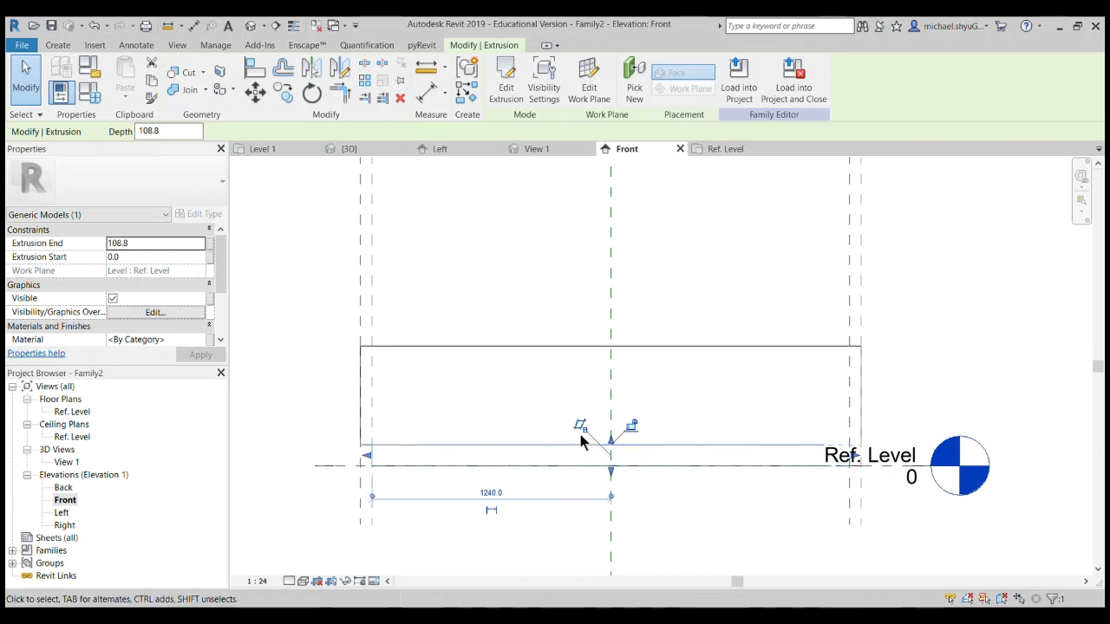
scroll(364, 451, "up", 1)
scroll(364, 451, "up", 1)
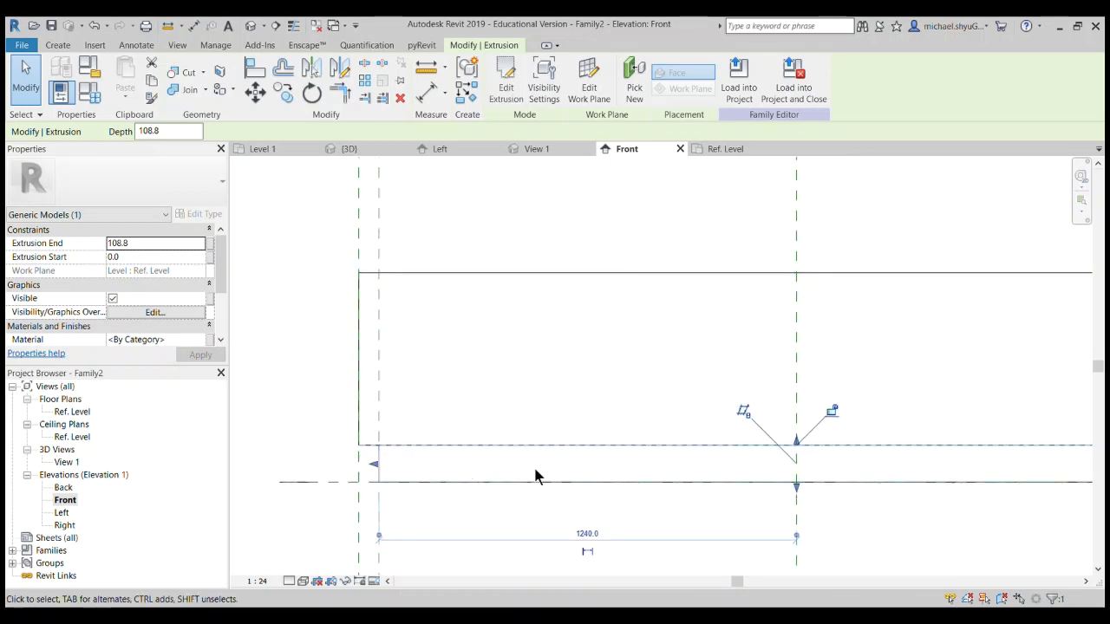
left_click(830, 420)
key("Escape")
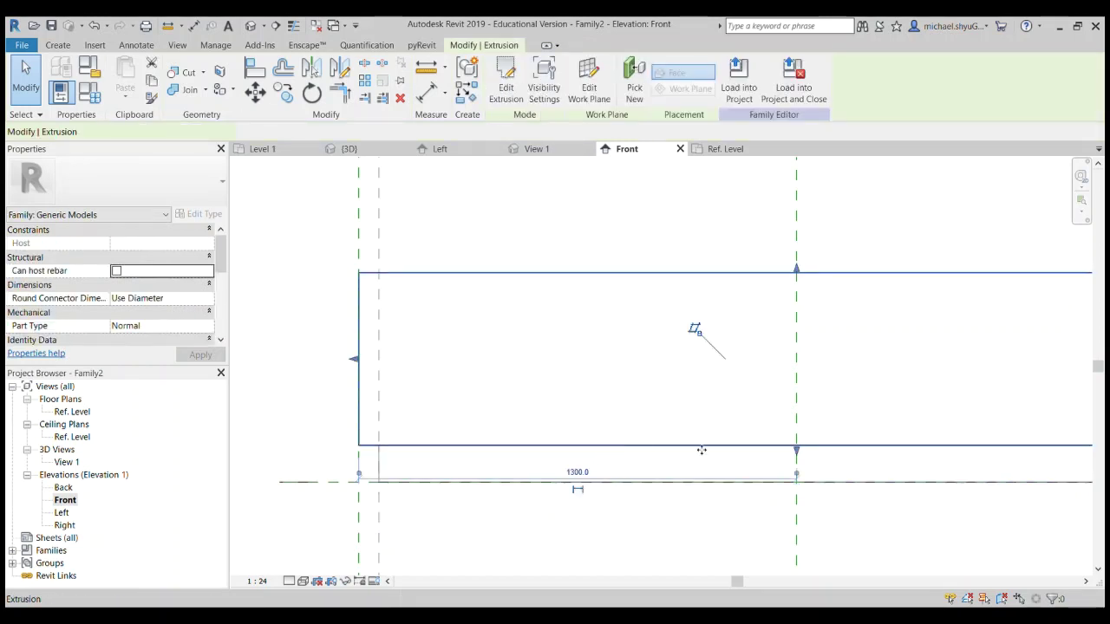
left_click(701, 450)
mouse_move(795, 449)
left_mouse_down()
mouse_move(797, 424)
mouse_move(797, 448)
left_mouse_up()
scroll(792, 441, "down", 4)
key("Escape")
scroll(735, 404, "down", 1)
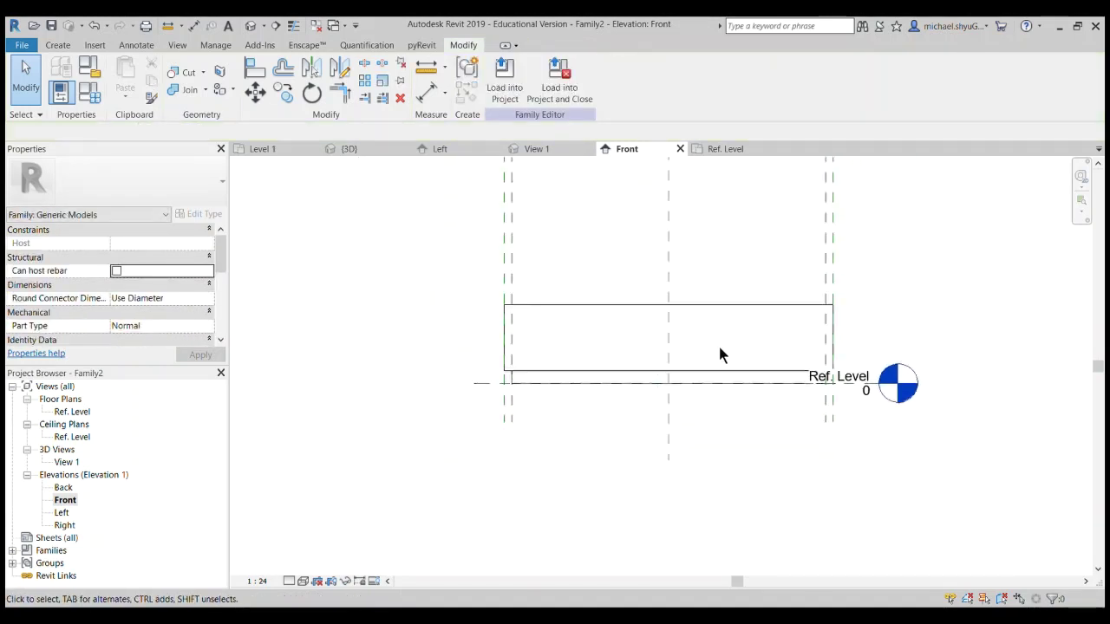
Step: Open the family's 3D View 1 and examine the bench body and inset base from several sides
left_click(57, 463)
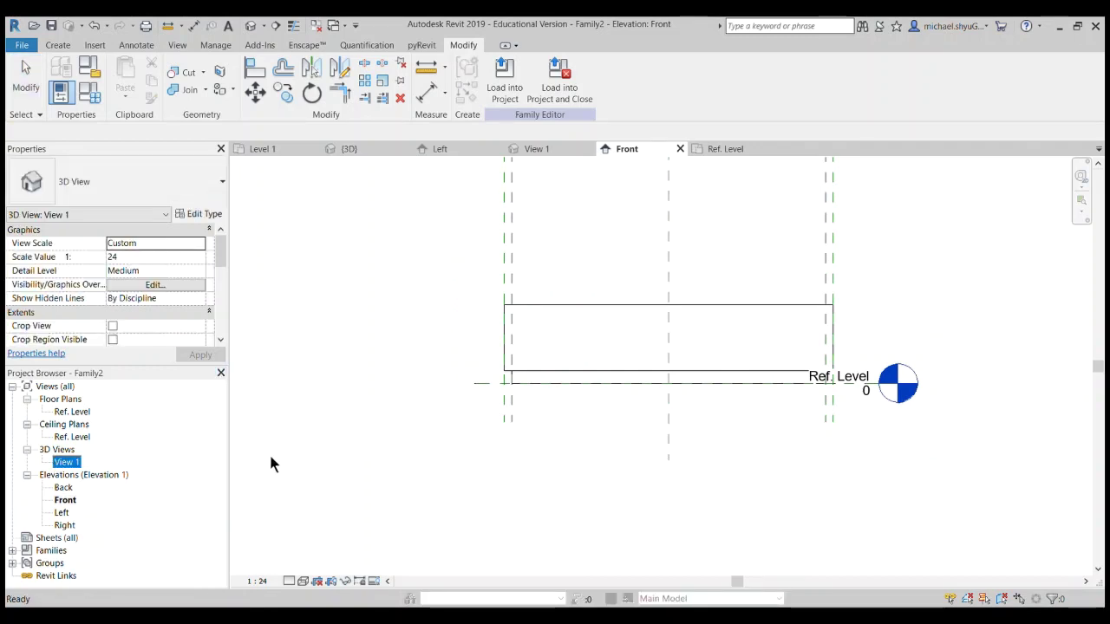
double_click(78, 461)
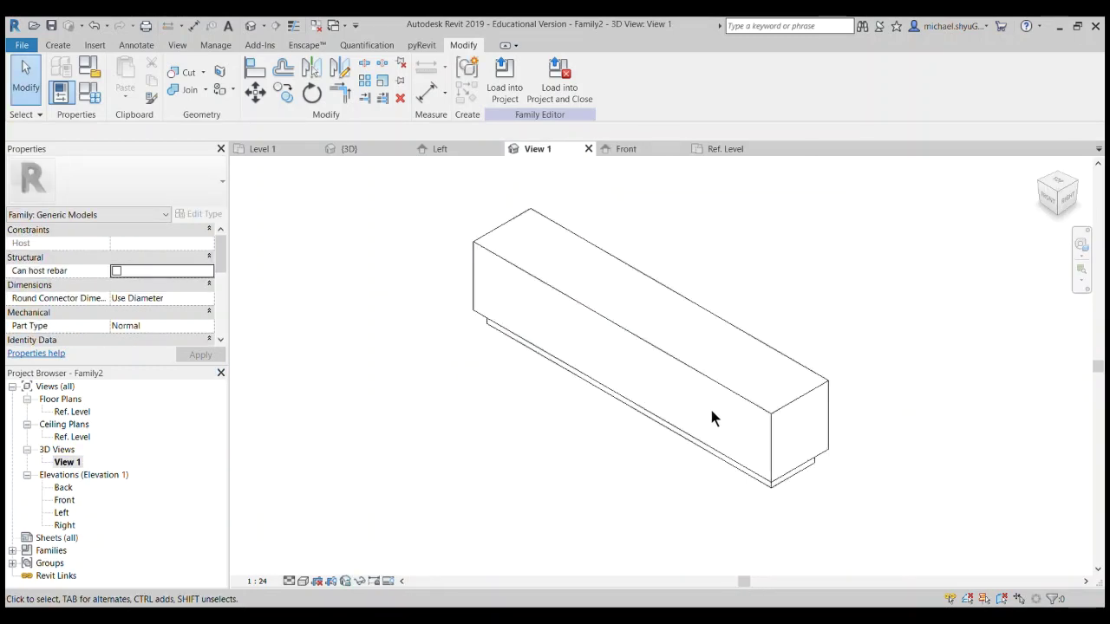
middle_click_drag(711, 419, 978, 328, "shift")
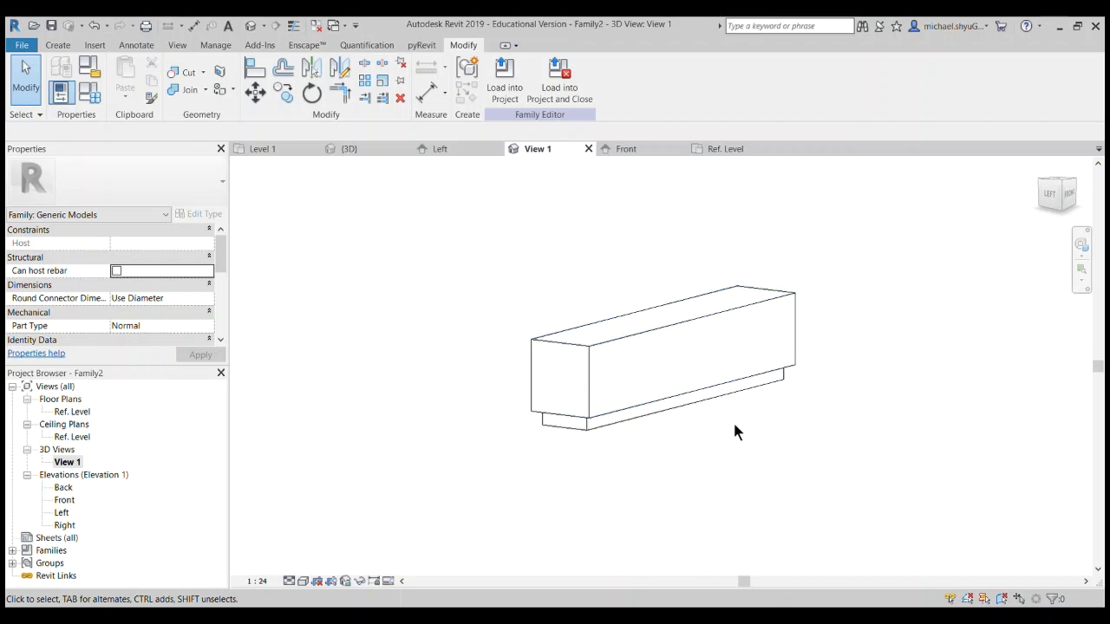
middle_click_drag(735, 432, 423, 483, "shift")
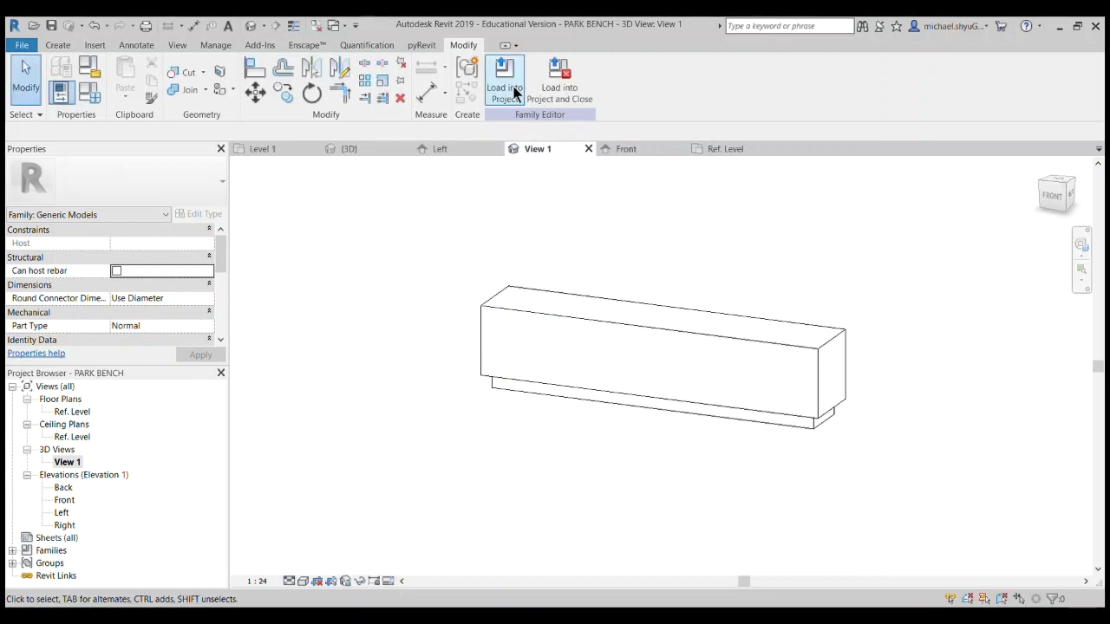
Step: Load the PARK BENCH family into the project and place one instance on the Level 1 floor plan
left_click(515, 93)
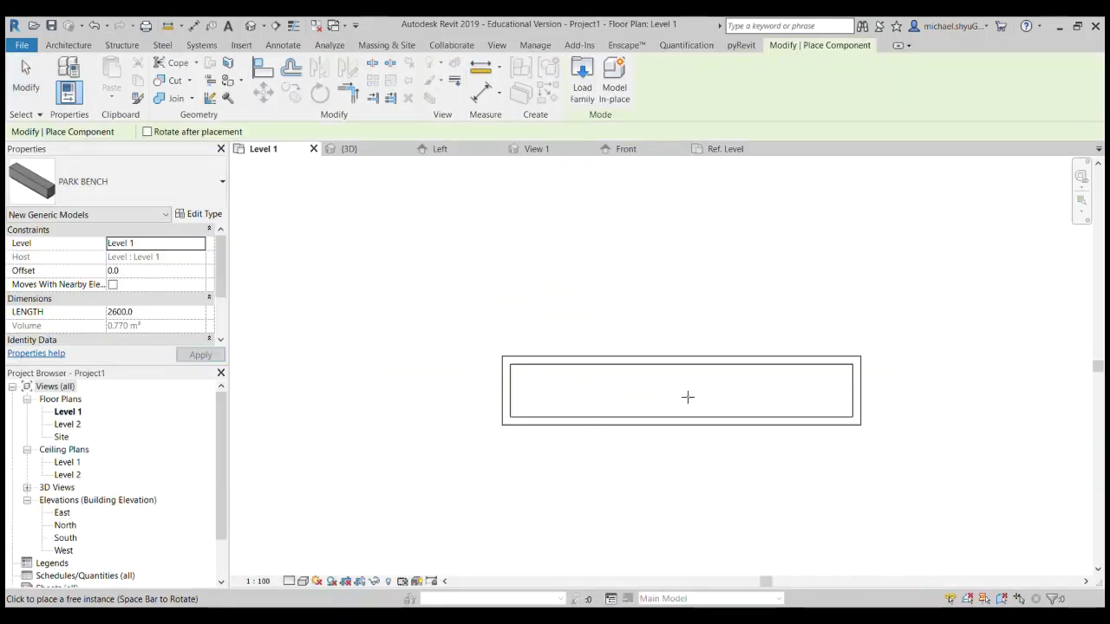
left_click(709, 360)
key("Escape")
key("Escape")
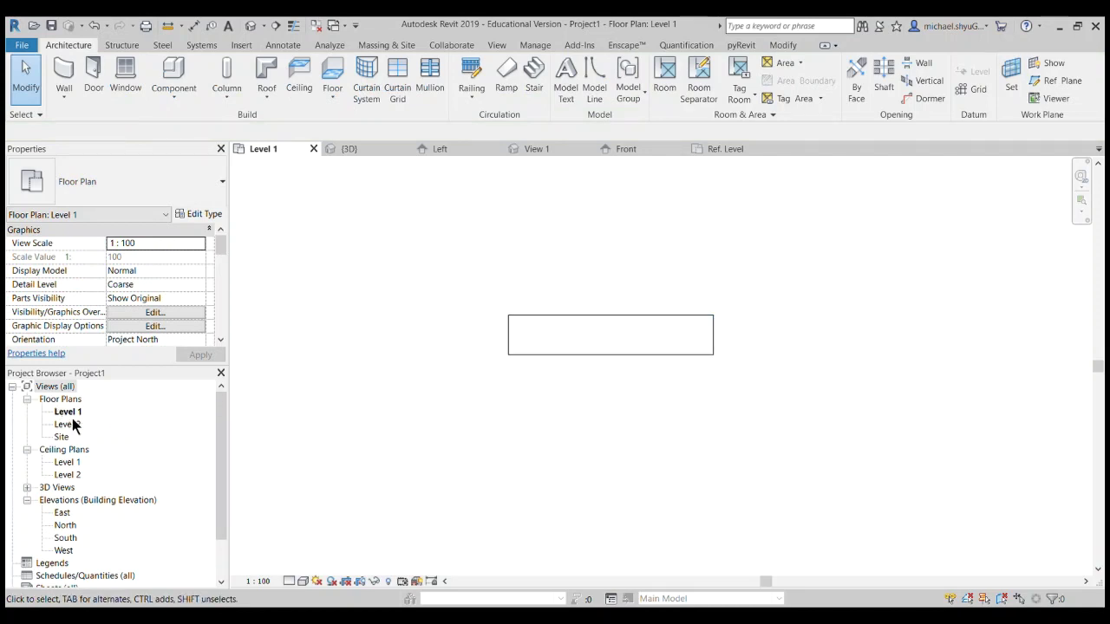
Step: Stretch the right end of the placed bench outward to a length of about 3780 and open the default 3D view
left_click(713, 337)
left_click_drag(714, 337, 807, 335)
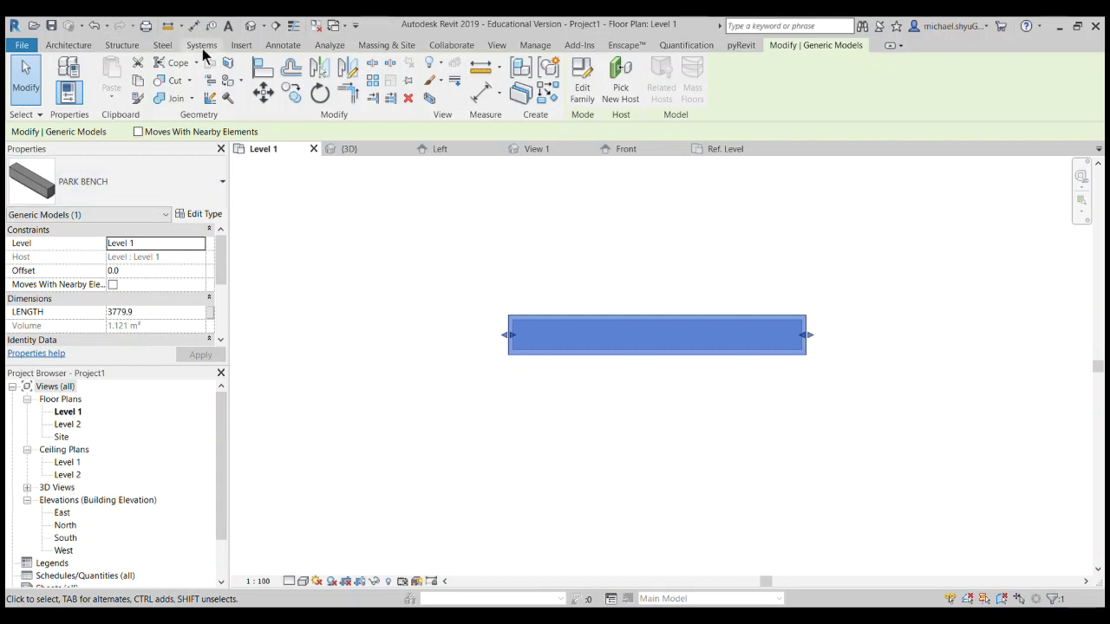
left_click(251, 27)
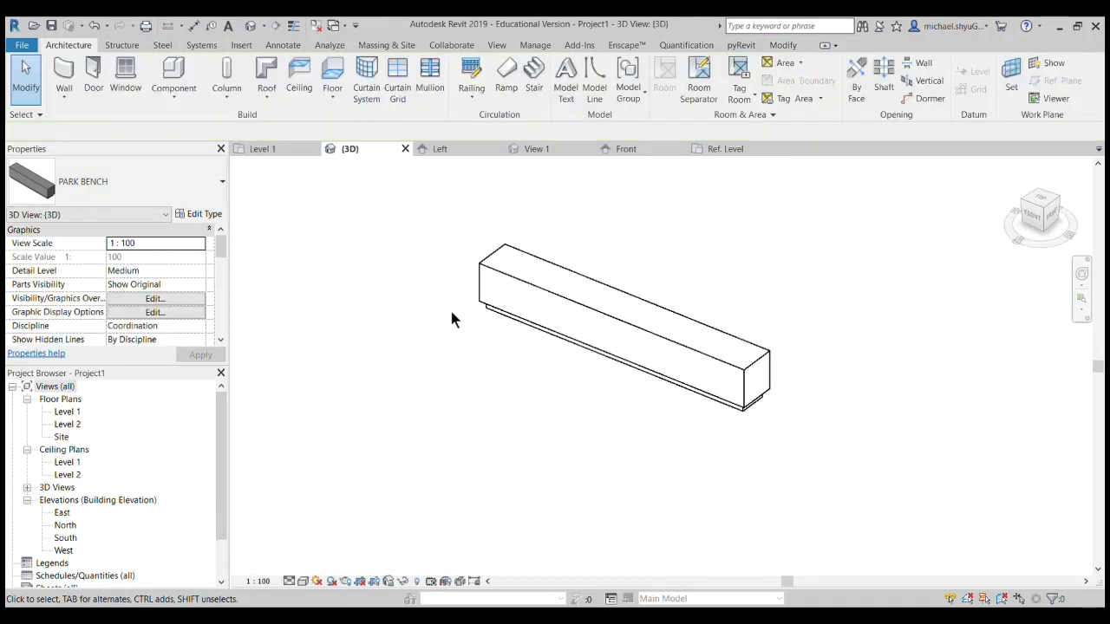
Step: Set the placed bench's LENGTH to 5000 in the 3D view
left_click(747, 400)
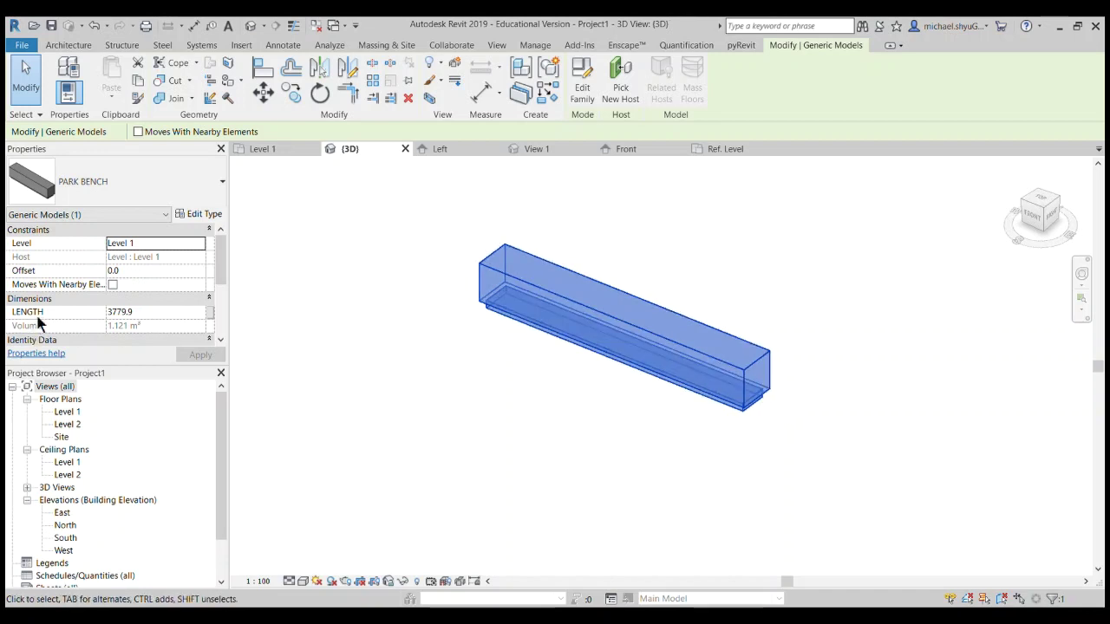
left_click(145, 312)
type("5000")
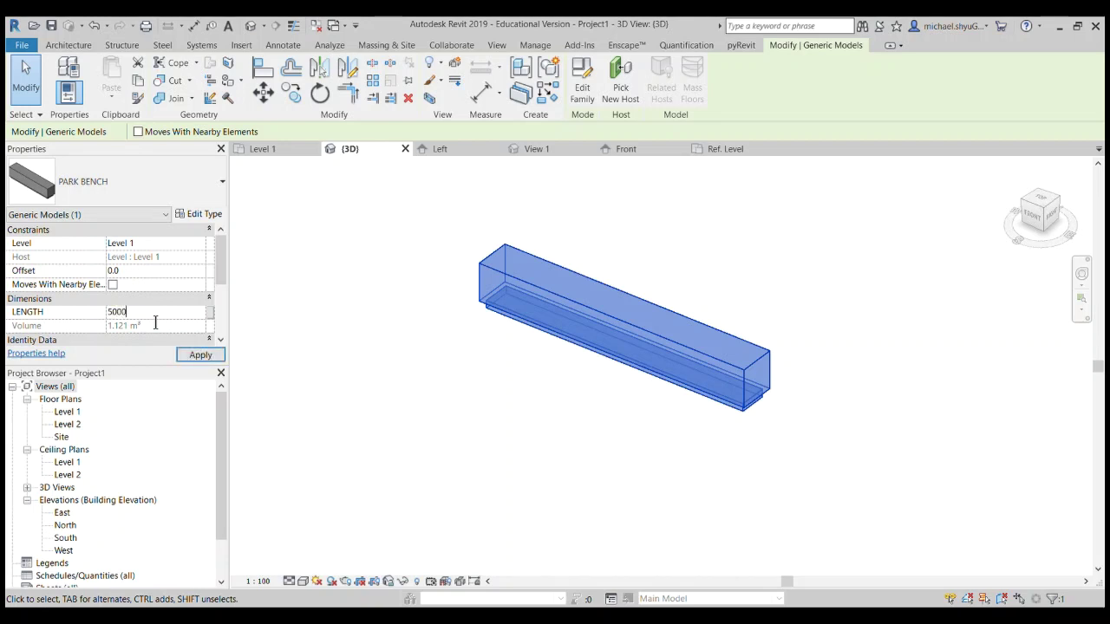
left_click(607, 415)
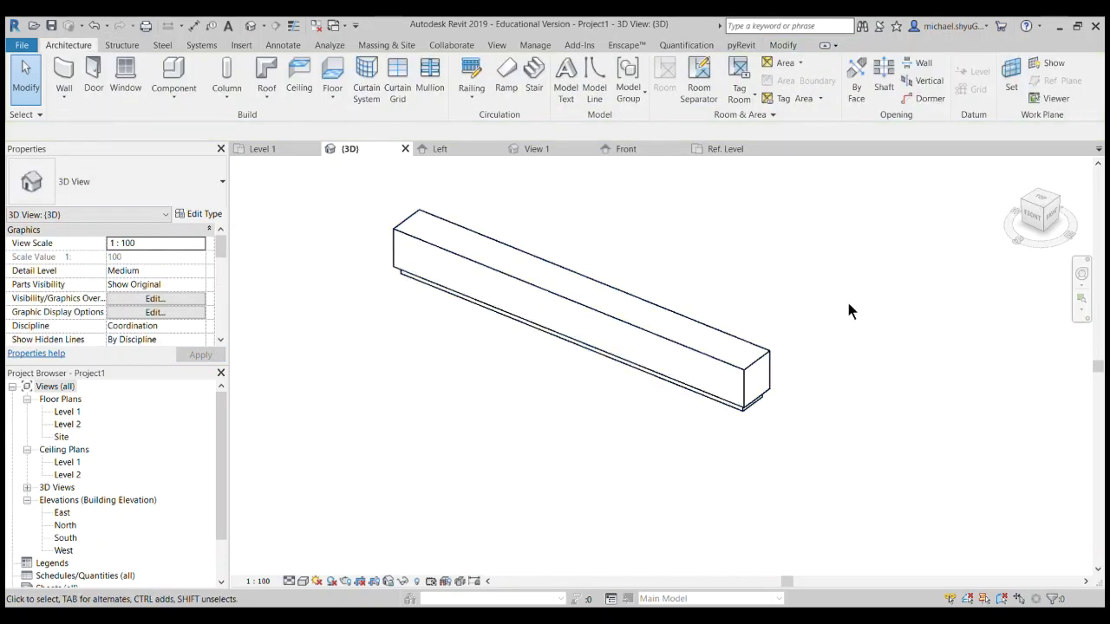
scroll(801, 346, "down", 1)
middle_click_drag(801, 346, 756, 390)
scroll(755, 390, "up", 1)
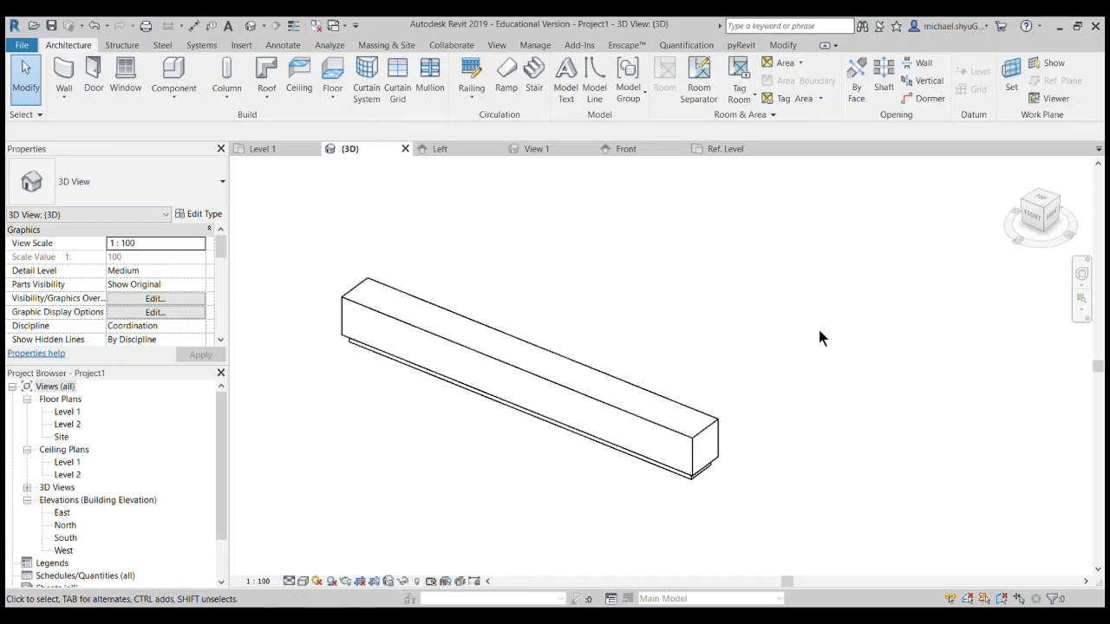